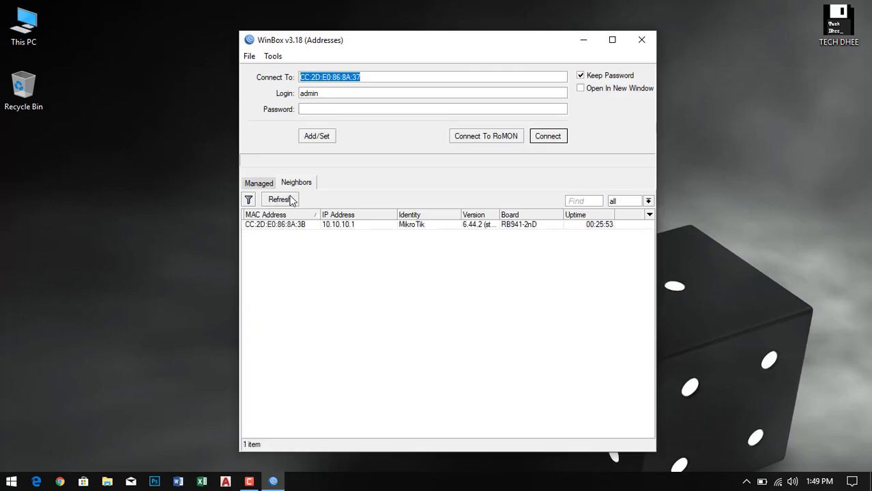
# Refresh the WinBox Neighbors list, which now shows 0 items, keeping the router address and admin login.
pyautogui.click(280, 200)
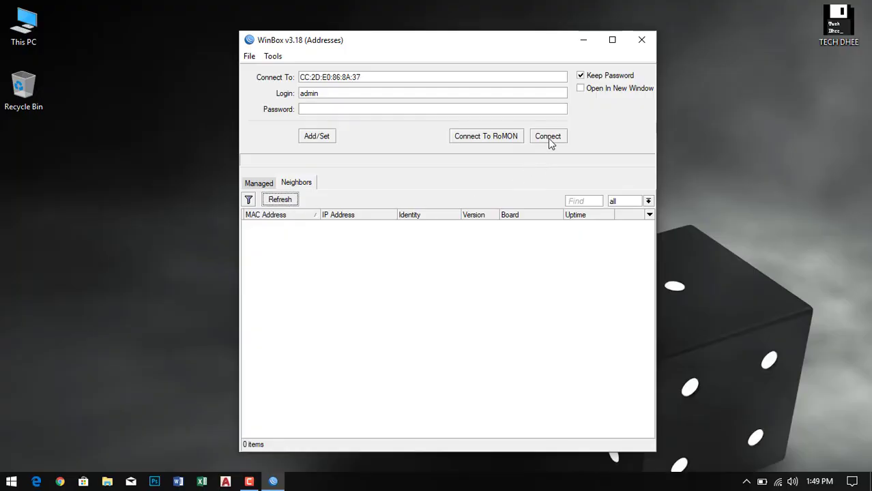
# Connect to the hAP lite router and view its 10 DHCP leases, 10.10.10.20 to 10.10.10.29.
pyautogui.click(549, 137)
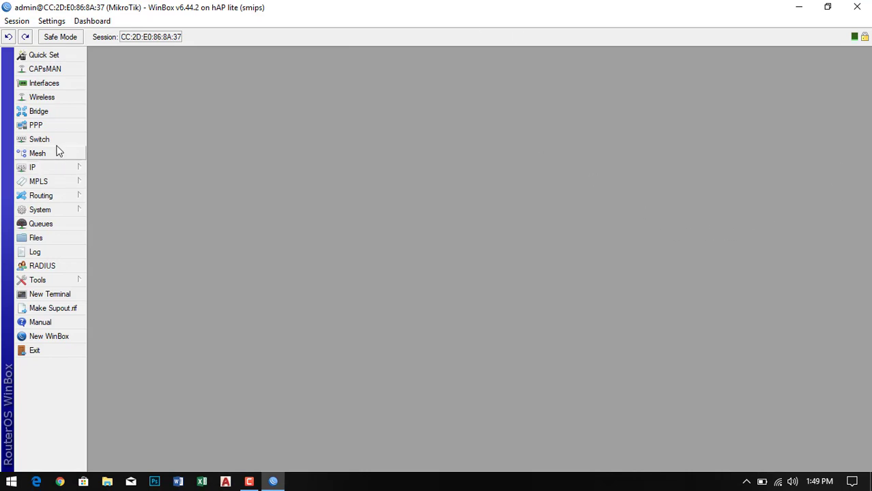
pyautogui.click(33, 170)
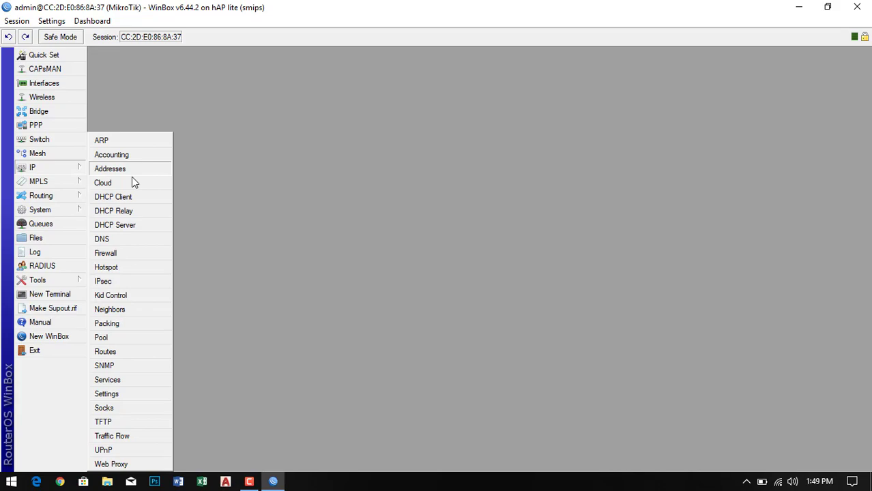
pyautogui.click(130, 227)
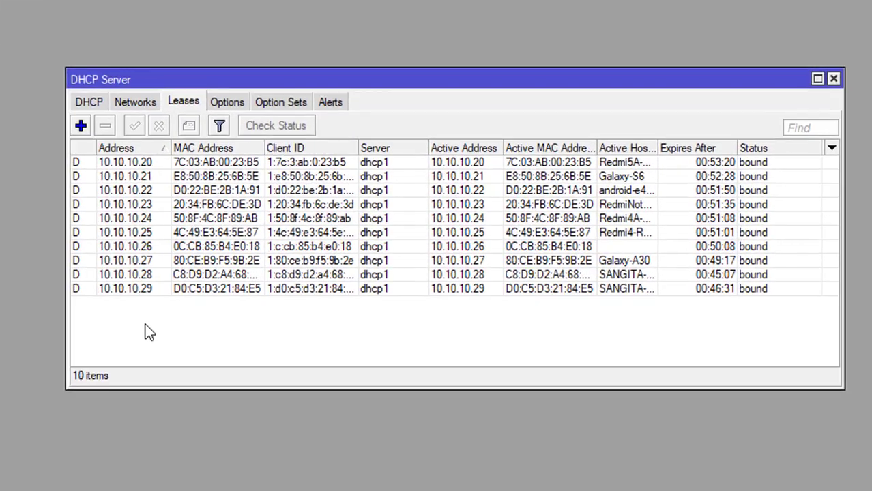
pyautogui.click(206, 166)
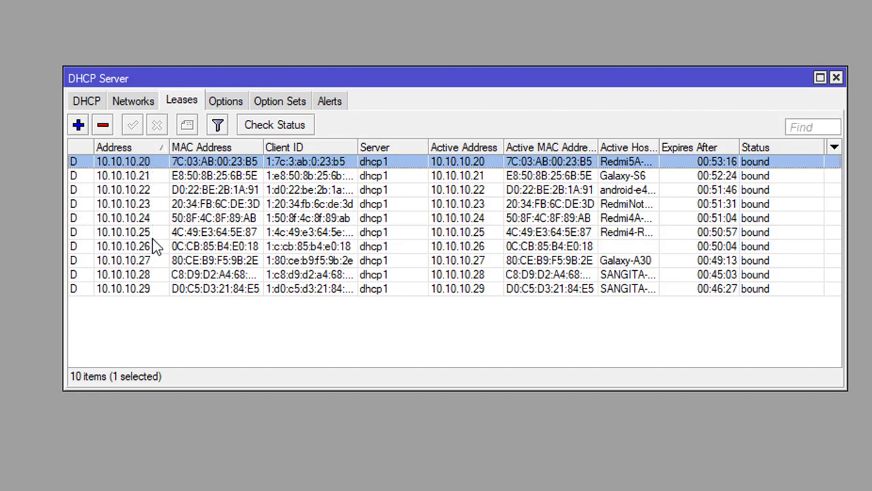
pyautogui.click(141, 309)
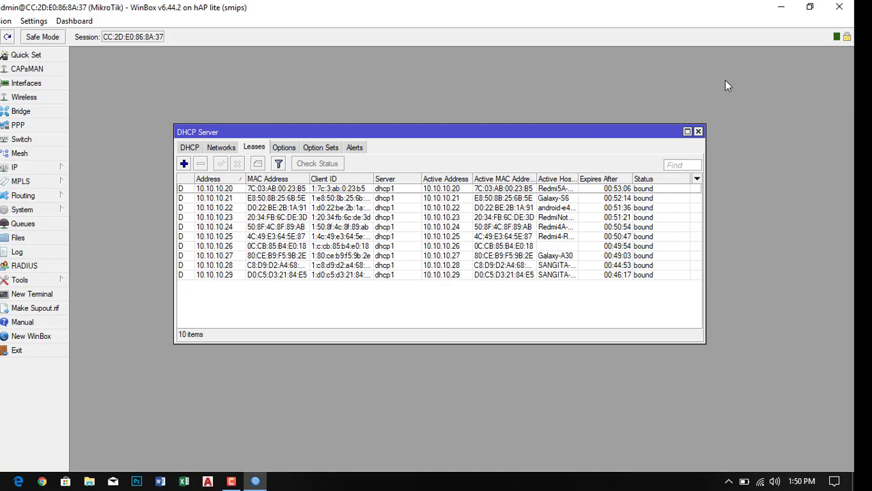
# Move the SnifferService-2014-06-26 and SnifferViewer-2014-16-26 zip archives from TECH DHEE to the desktop.
pyautogui.click(699, 132)
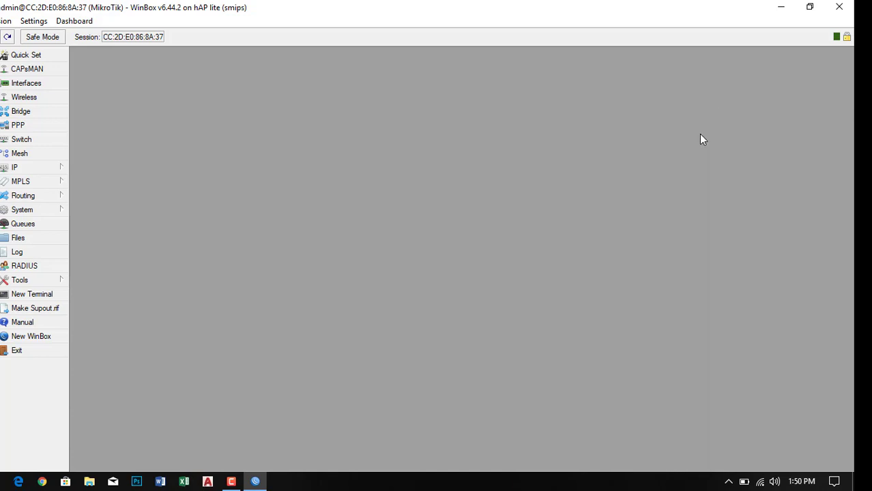
pyautogui.click(781, 10)
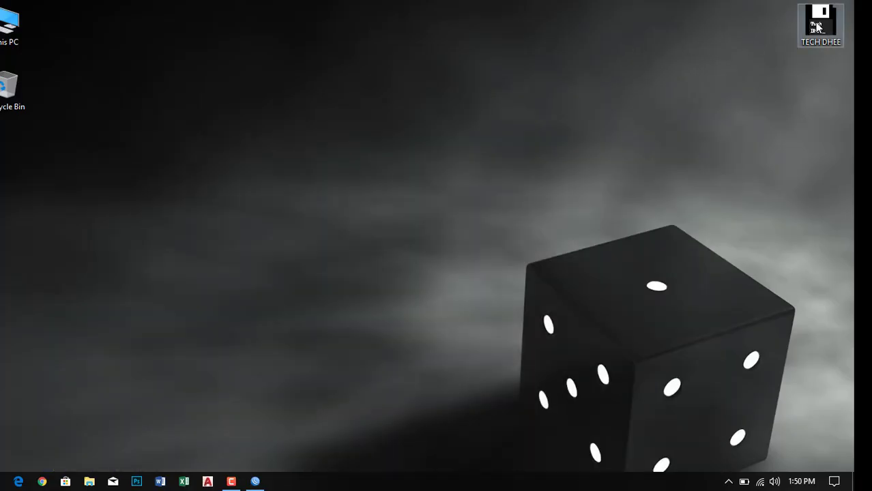
pyautogui.doubleClick(817, 28)
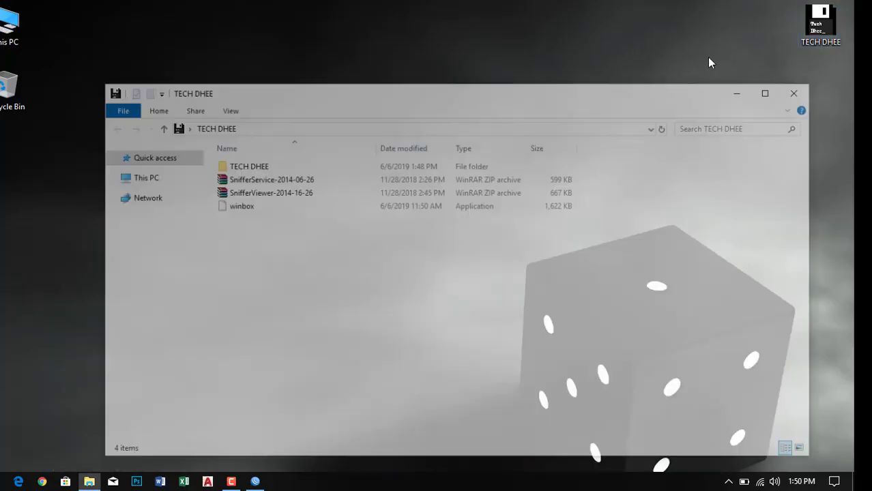
pyautogui.click(272, 181)
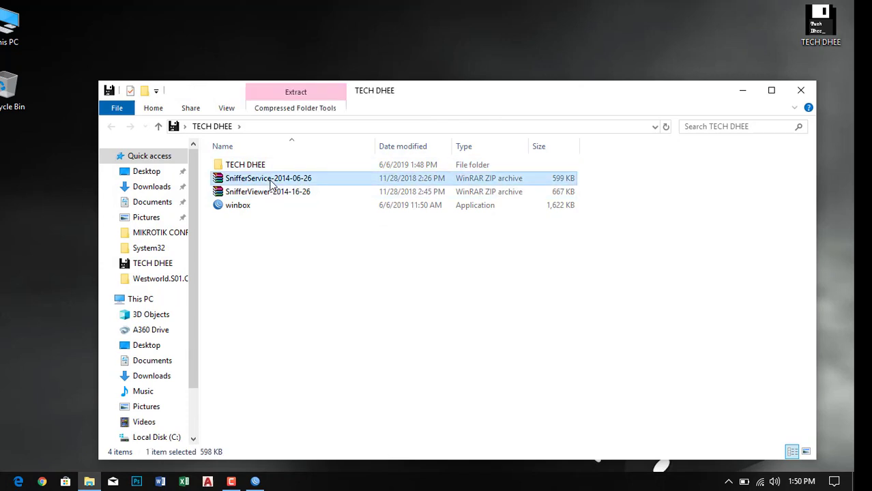
pyautogui.click(238, 190)
pyautogui.click(262, 183)
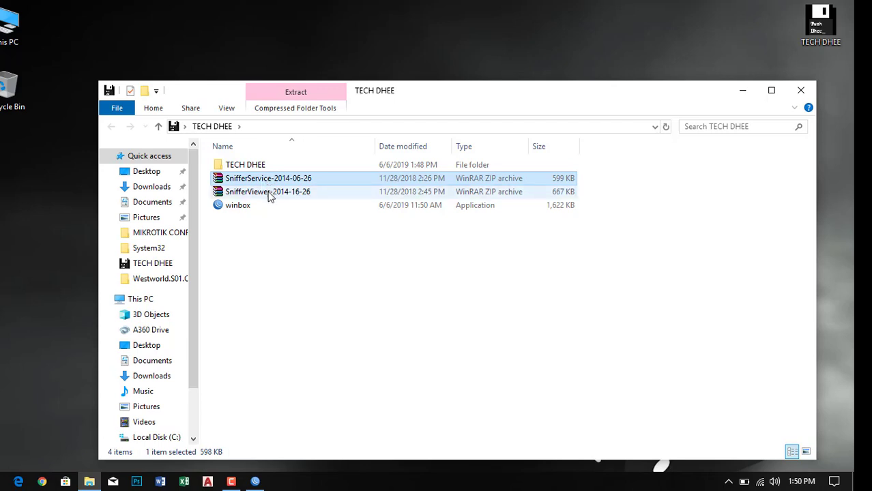
pyautogui.keyDown('ctrl'); pyautogui.click(270, 197); pyautogui.keyUp('ctrl')
pyautogui.moveTo(268, 187); pyautogui.dragTo(67, 209)
# Arrange the two Sniffer archives side by side near the centre of the desktop.
pyautogui.click(800, 90)
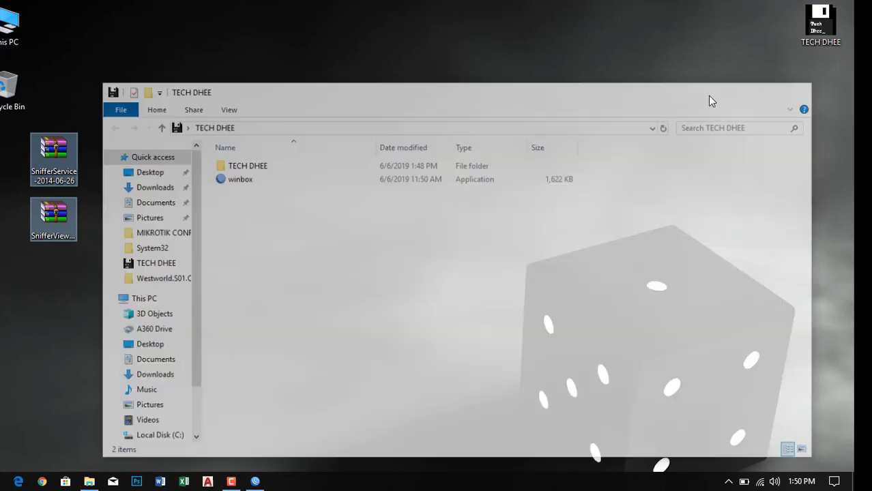
pyautogui.moveTo(135, 246); pyautogui.dragTo(37, 129)
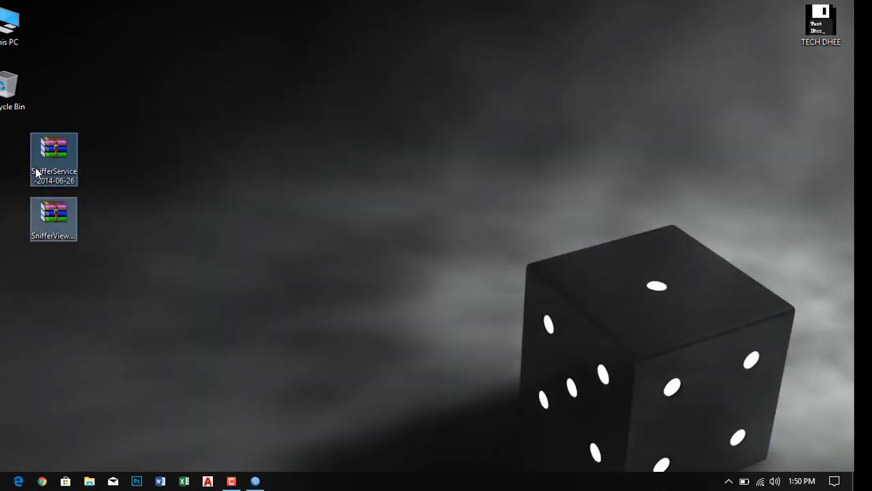
pyautogui.moveTo(37, 170); pyautogui.dragTo(429, 130)
pyautogui.click(583, 169)
pyautogui.moveTo(430, 217); pyautogui.dragTo(478, 153)
# Extract the SnifferService archive into a SnifferService-2014-06-26 folder.
pyautogui.click(441, 158)
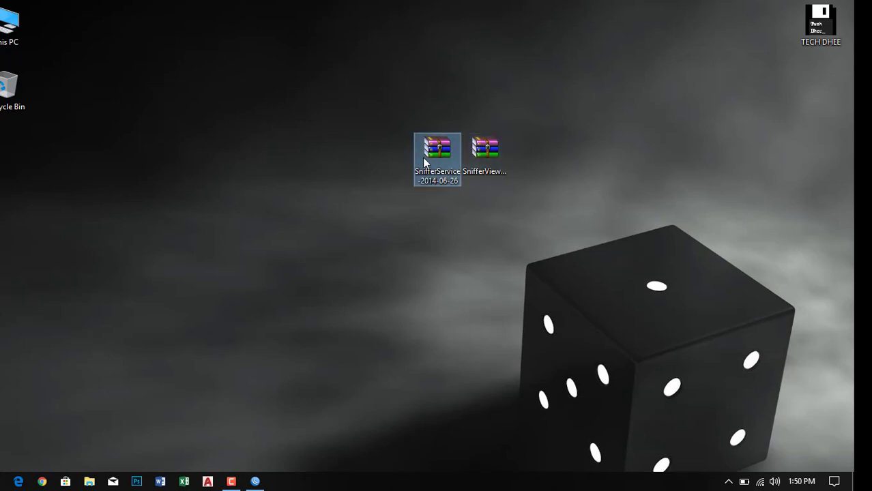
pyautogui.rightClick(430, 154)
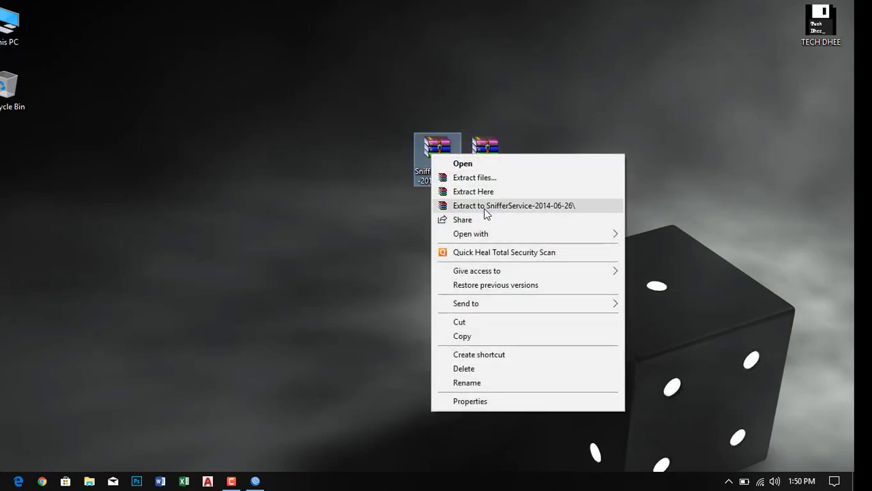
pyautogui.click(486, 206)
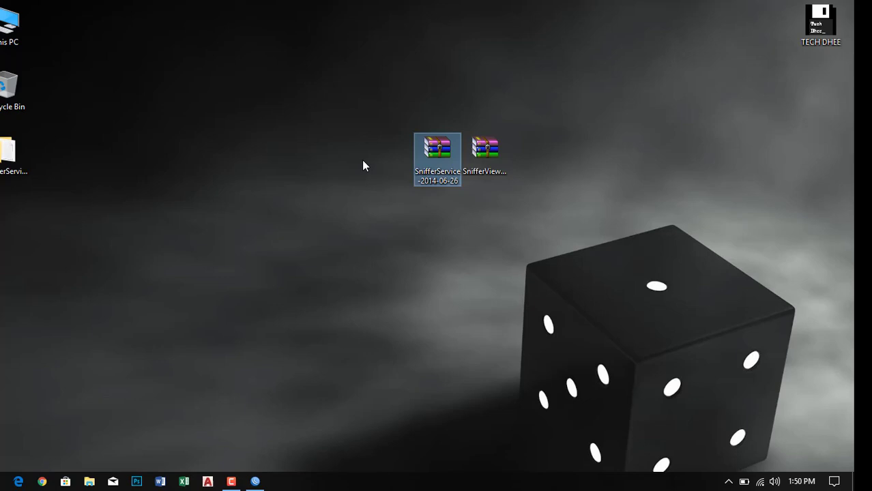
# Browse the extracted folder's Service contents and readme, then close the window.
pyautogui.click(17, 155)
pyautogui.doubleClick(17, 156)
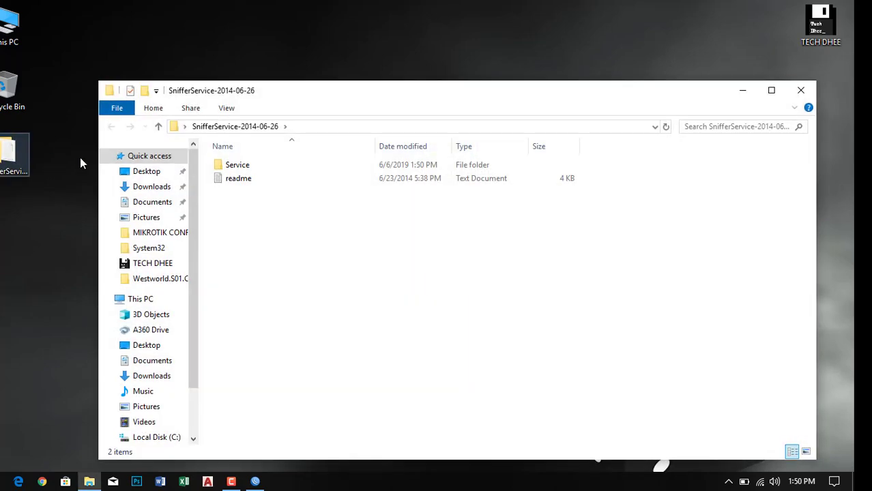
pyautogui.doubleClick(244, 171)
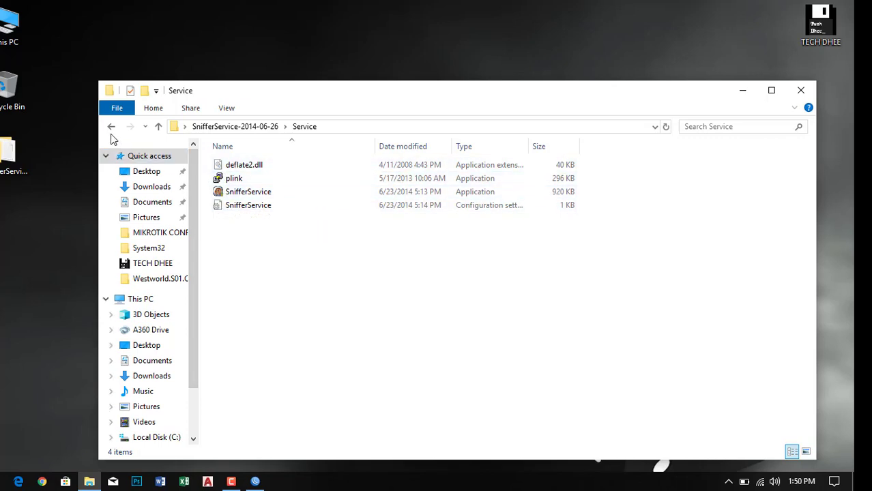
pyautogui.click(111, 130)
pyautogui.click(218, 179)
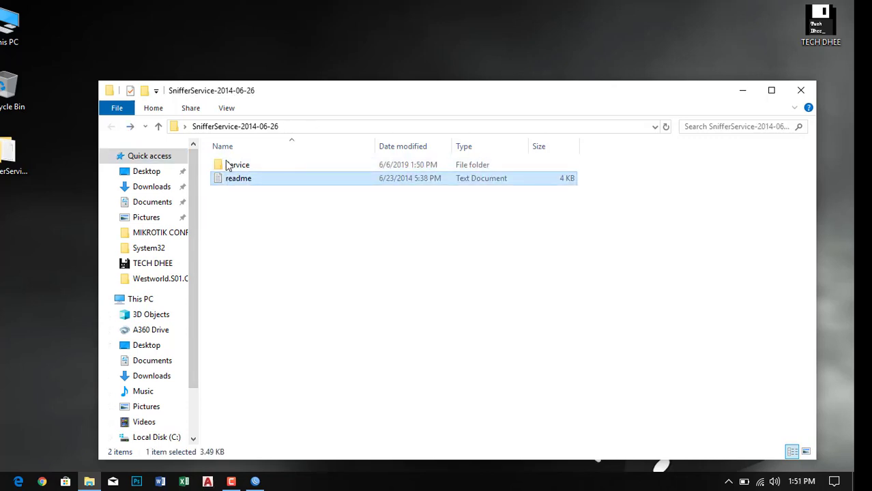
pyautogui.click(802, 91)
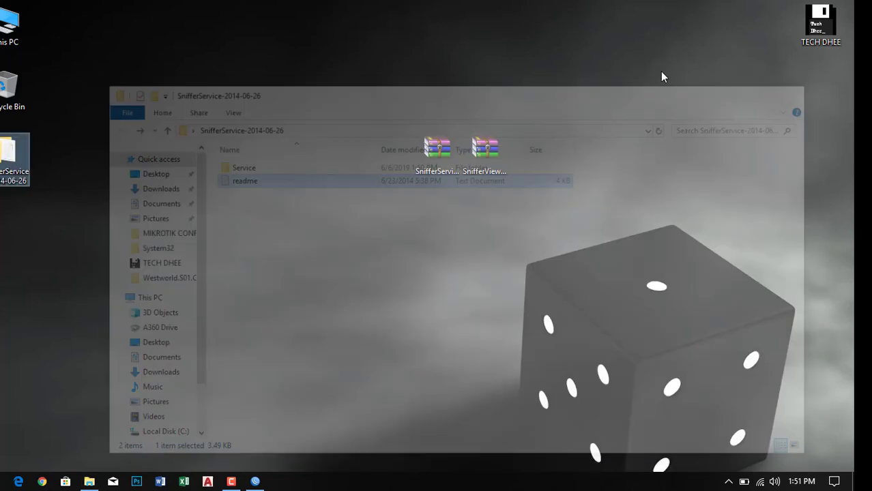
pyautogui.click(486, 157)
# Extract SnifferViewer-2014-16-26 into its own folder and browse its Viewer folder and readme.
pyautogui.rightClick(487, 157)
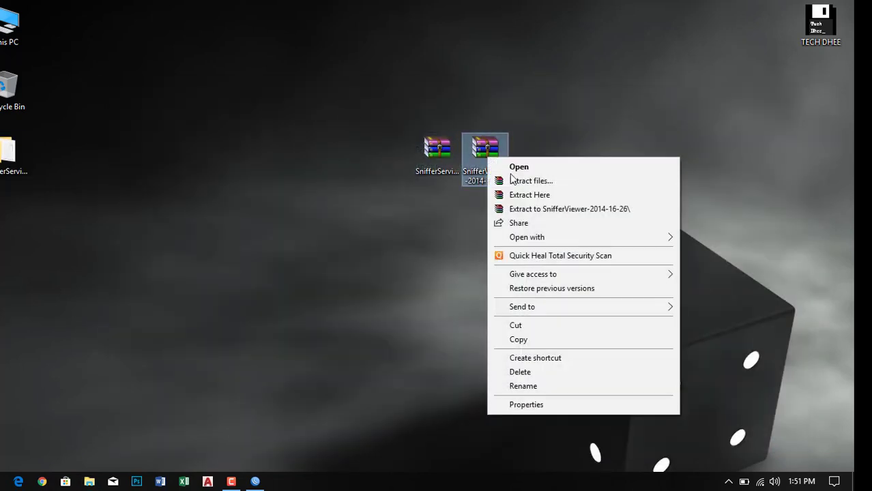
pyautogui.click(540, 208)
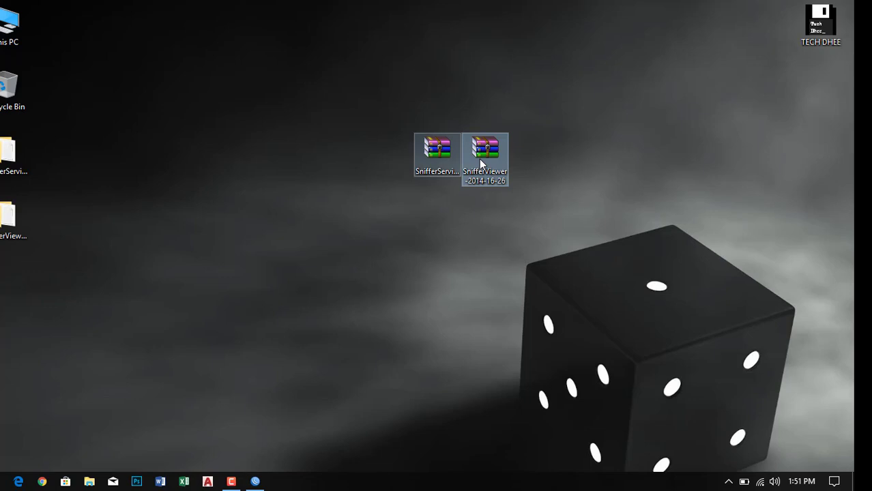
pyautogui.click(13, 222)
pyautogui.doubleClick(14, 222)
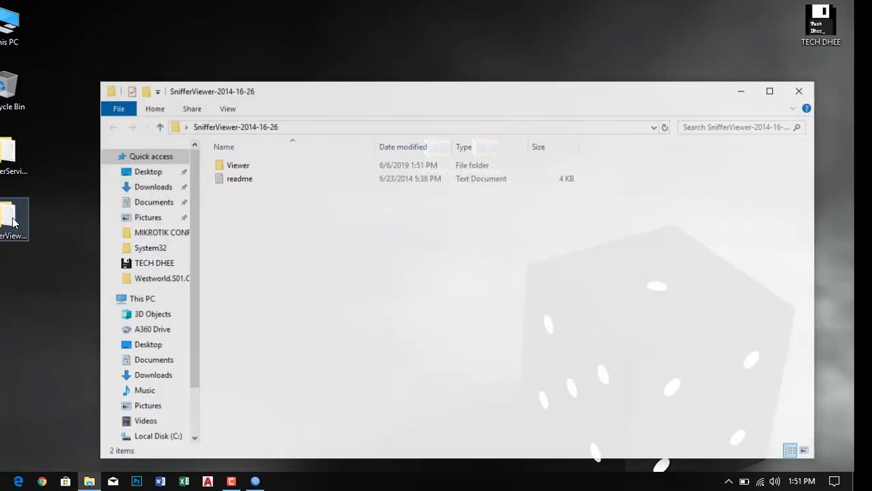
pyautogui.doubleClick(239, 170)
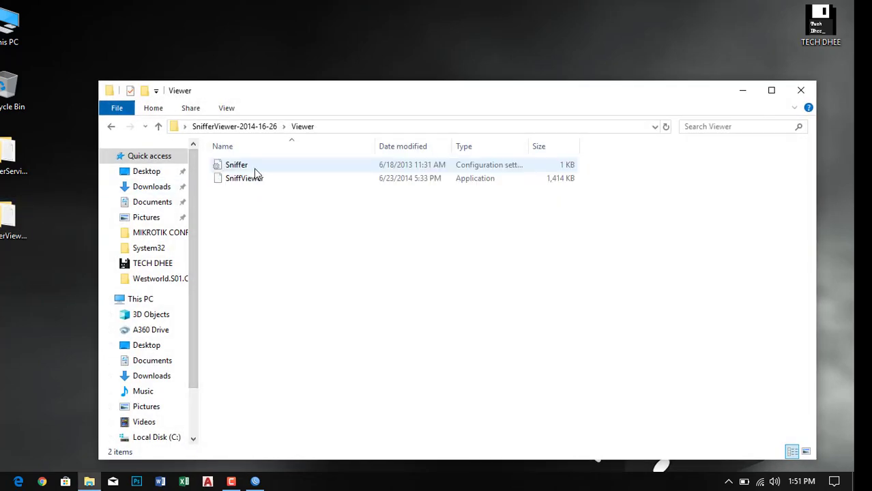
pyautogui.click(110, 132)
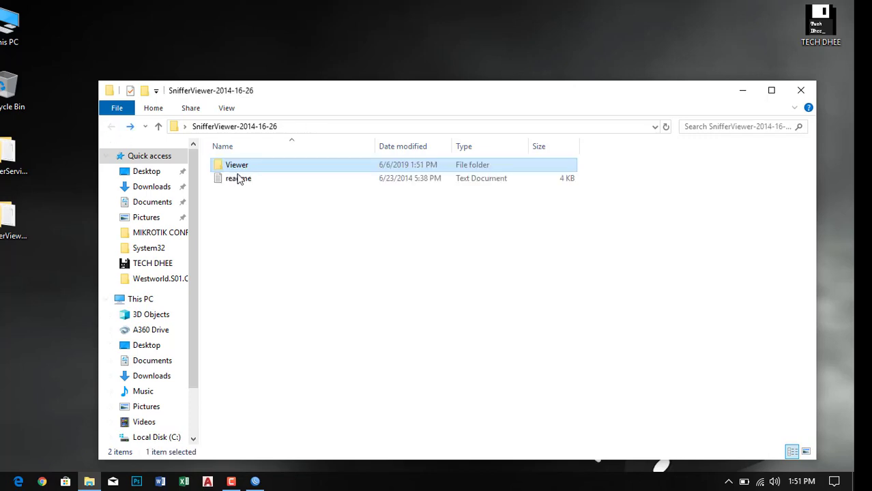
pyautogui.click(258, 178)
pyautogui.click(249, 168)
pyautogui.click(3, 163)
pyautogui.press('XF86MonBrightnessUp')
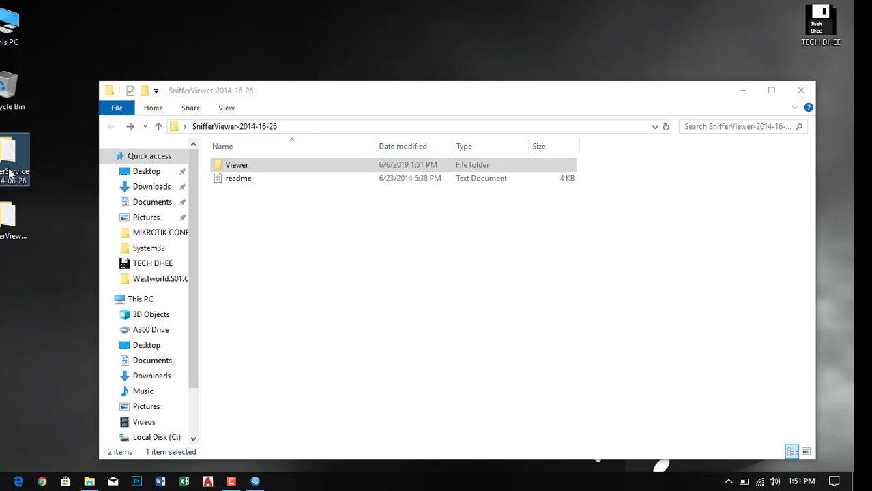
# Rename the desktop folder to SnifferService and move the Viewer folder into it.
pyautogui.click(9, 174)
pyautogui.write('SnifferService')
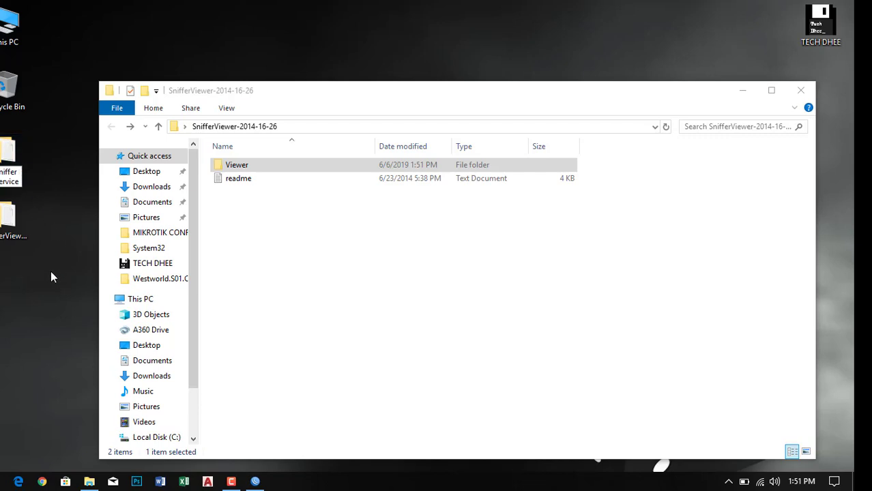
pyautogui.press('Return')
pyautogui.moveTo(237, 165); pyautogui.dragTo(6, 176)
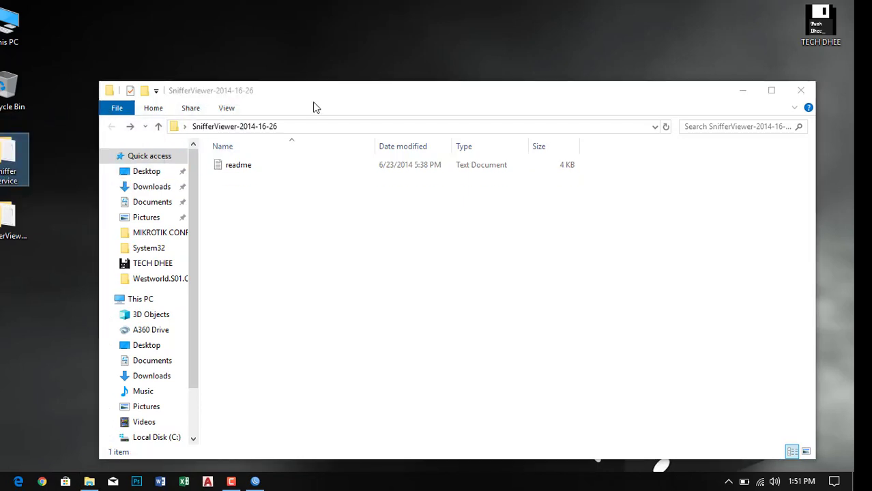
pyautogui.click(800, 92)
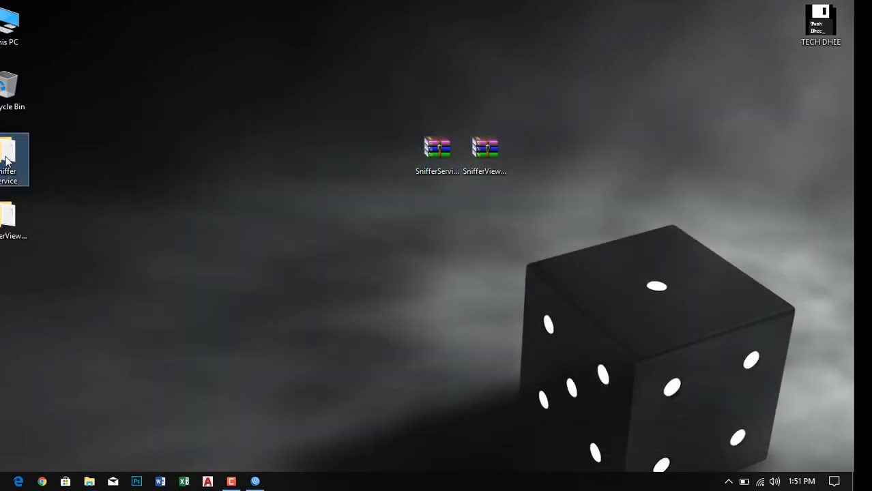
pyautogui.press('Return')
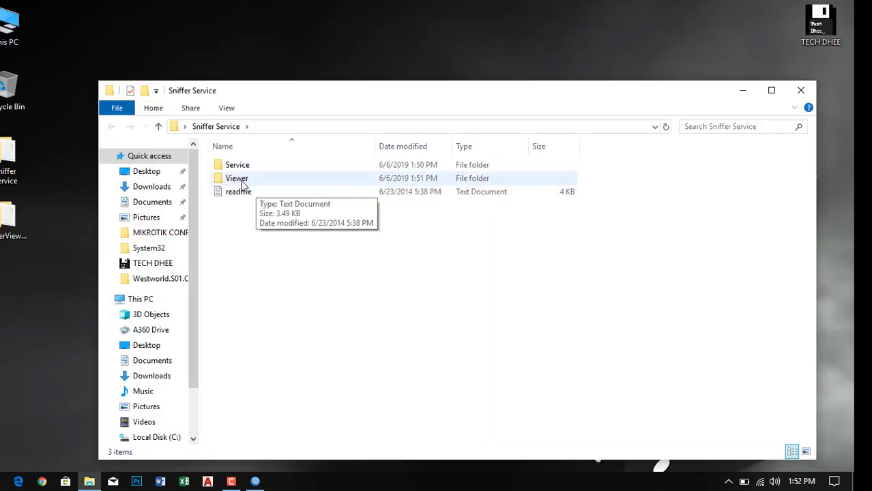
pyautogui.press('Delete')
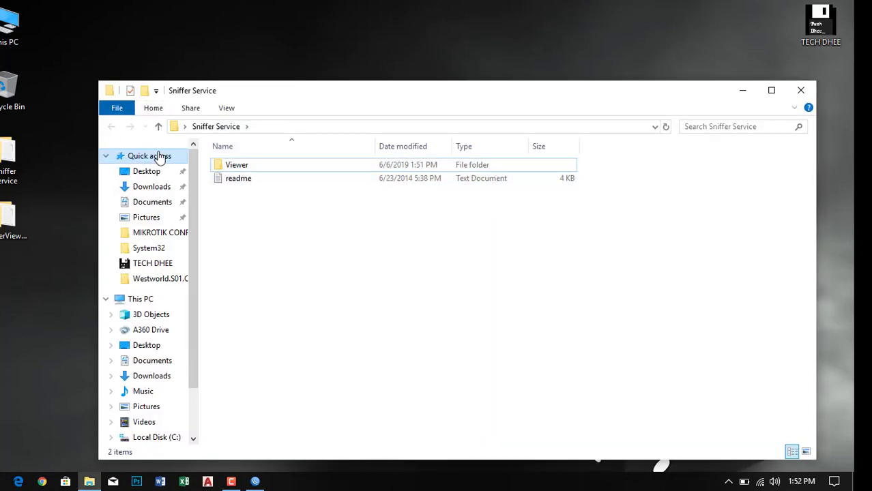
# Rename the Viewer folder to Sniffer Service.
pyautogui.doubleClick(232, 167)
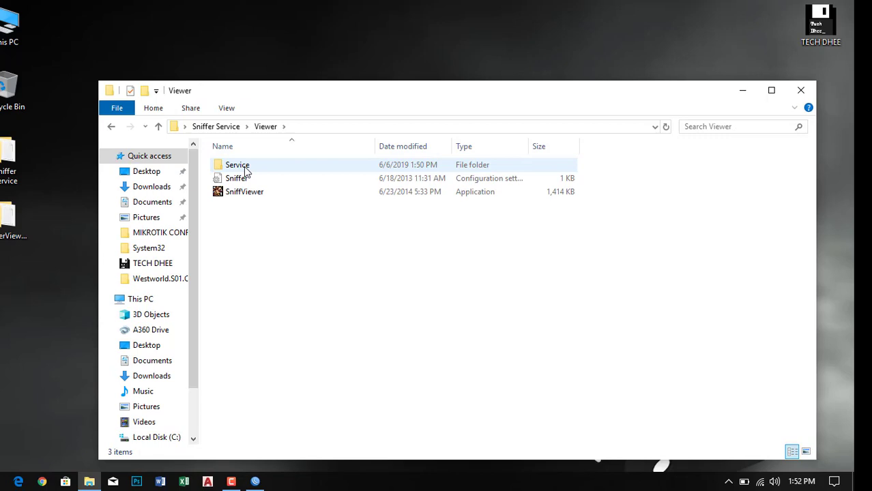
pyautogui.click(111, 131)
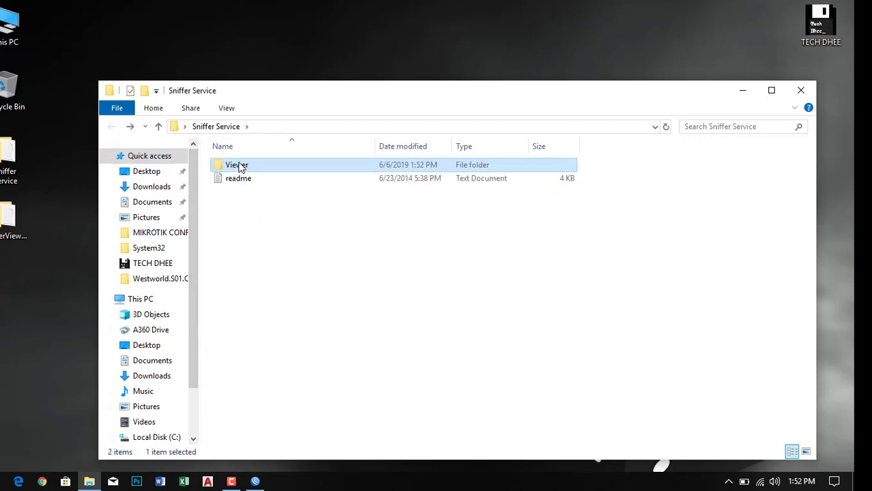
pyautogui.click(9, 176)
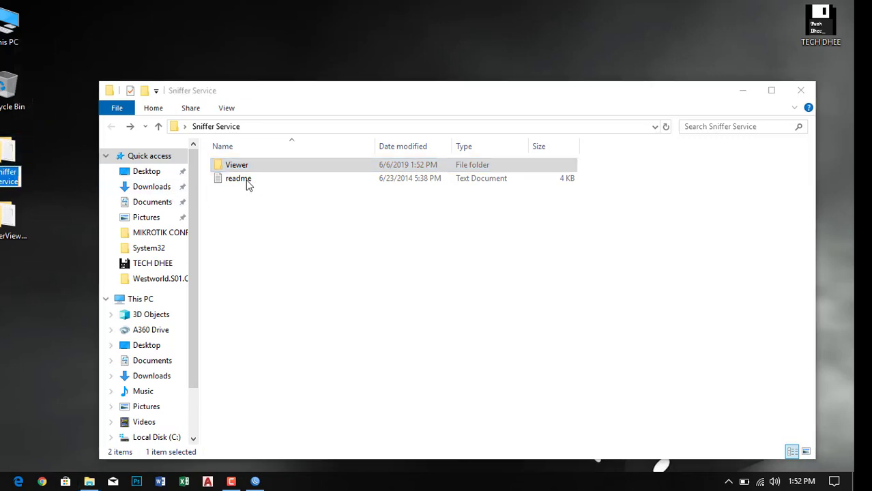
pyautogui.click(246, 168)
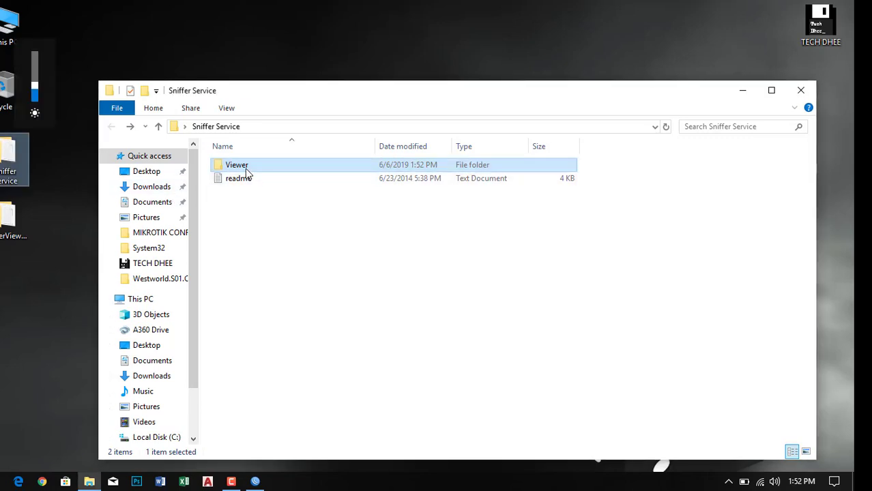
pyautogui.click(246, 170)
pyautogui.write('Sniffer Service')
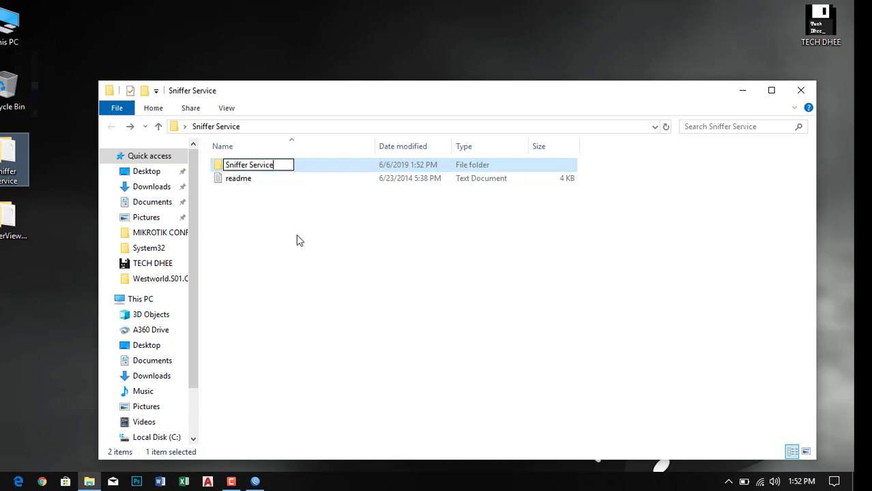
pyautogui.press('Return')
# Copy the Sniffer Service folder into C:\Program Files with administrator permission and open it.
pyautogui.rightClick(270, 171)
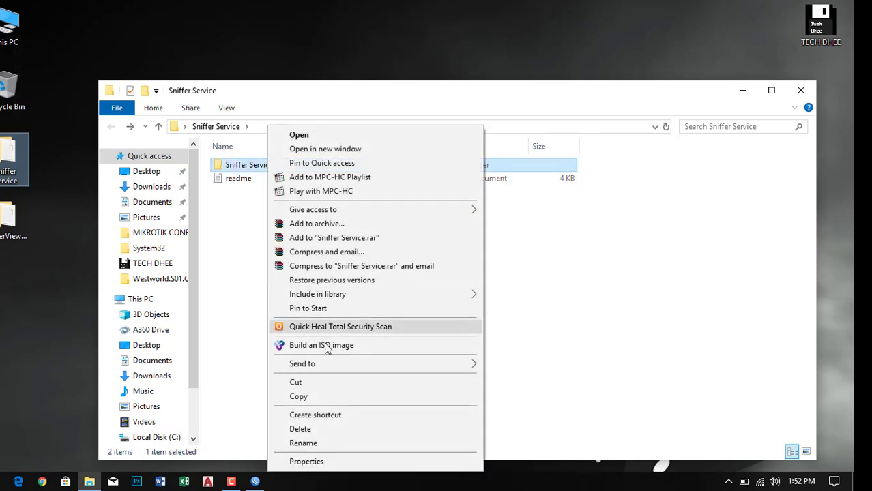
pyautogui.click(305, 398)
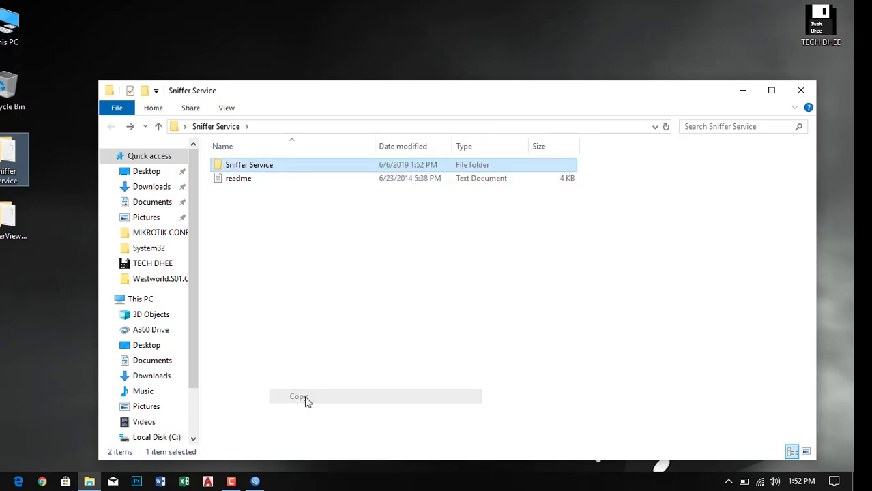
pyautogui.click(141, 299)
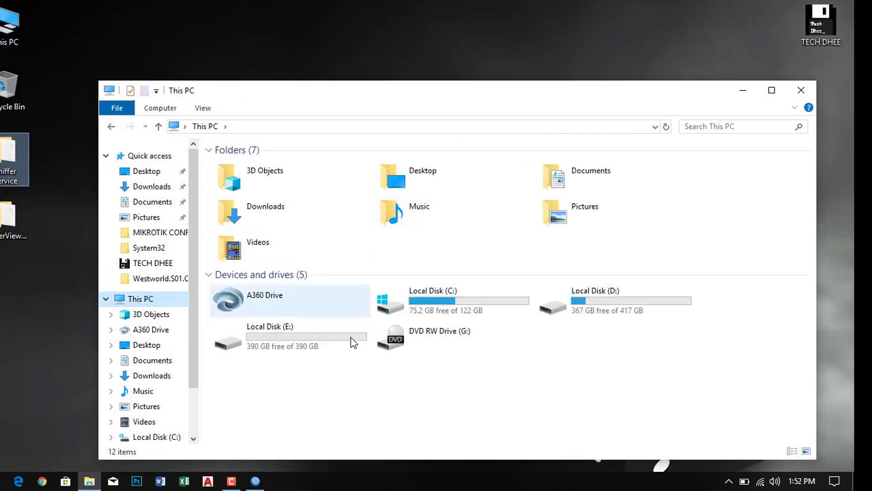
pyautogui.doubleClick(444, 298)
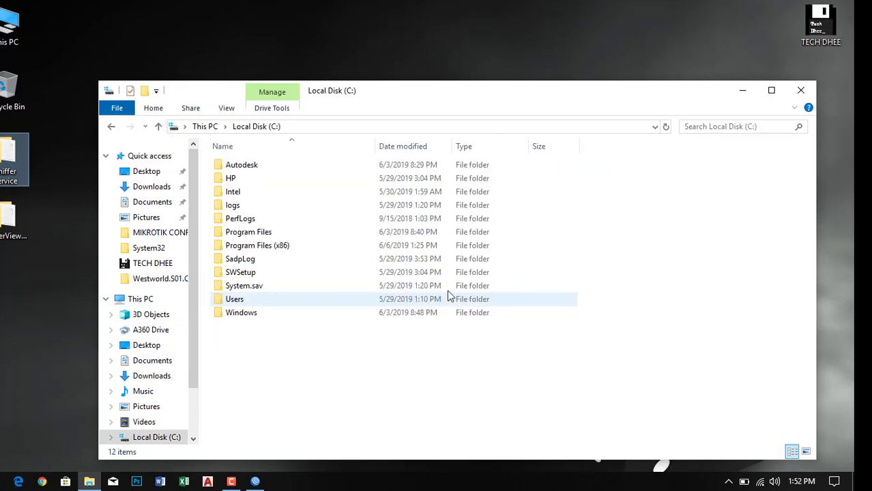
pyautogui.doubleClick(272, 232)
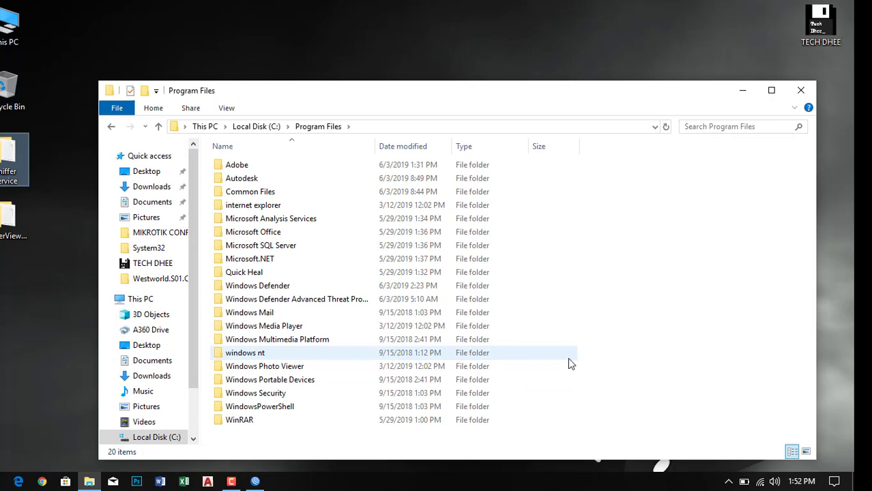
pyautogui.hotkey('ctrl', 'v')
pyautogui.click(385, 157)
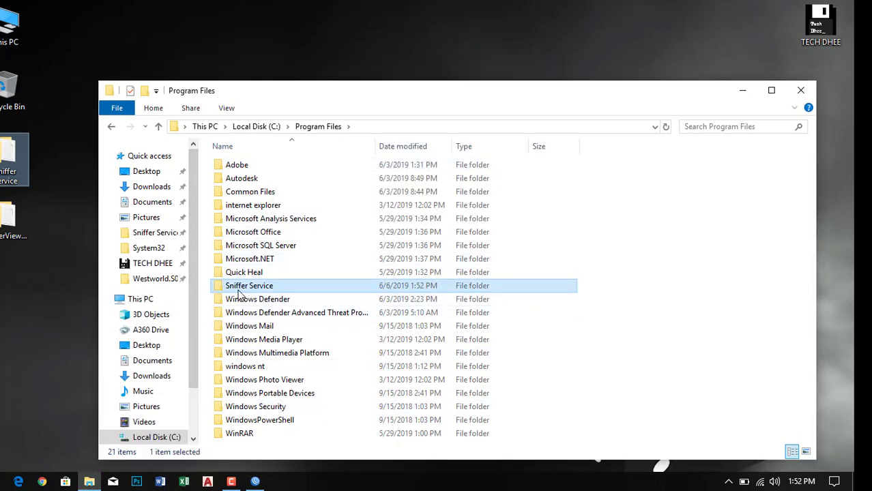
pyautogui.doubleClick(249, 288)
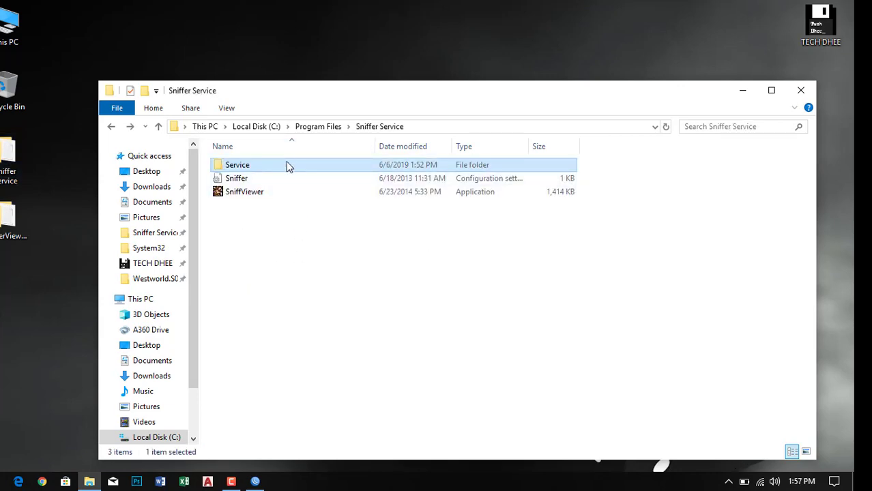
# Send both leftover Sniffer folders to the Recycle Bin and delete the two Sniffer archives.
pyautogui.click(801, 90)
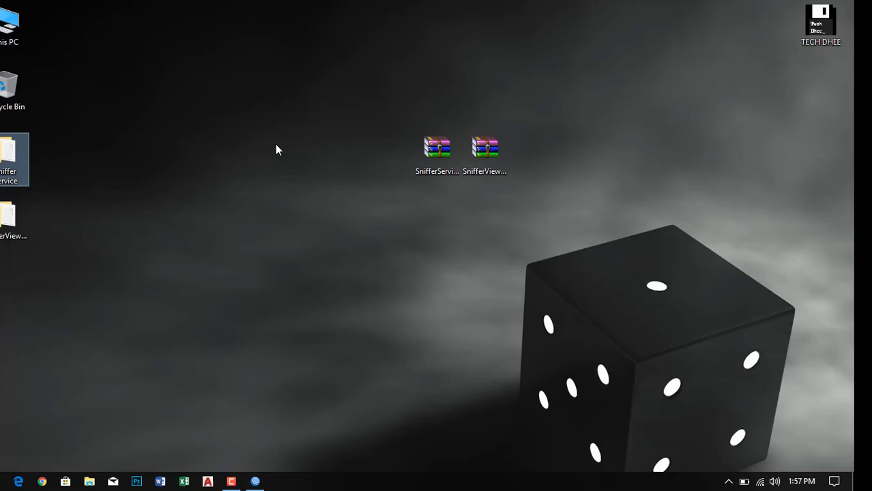
pyautogui.moveTo(72, 138); pyautogui.dragTo(2, 251)
pyautogui.moveTo(8, 157); pyautogui.dragTo(10, 96)
pyautogui.moveTo(356, 194); pyautogui.dragTo(514, 133)
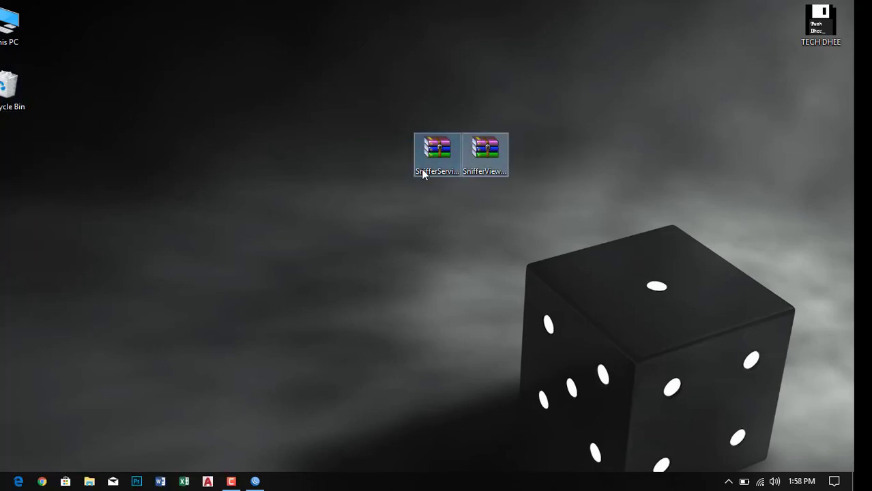
pyautogui.press('Delete')
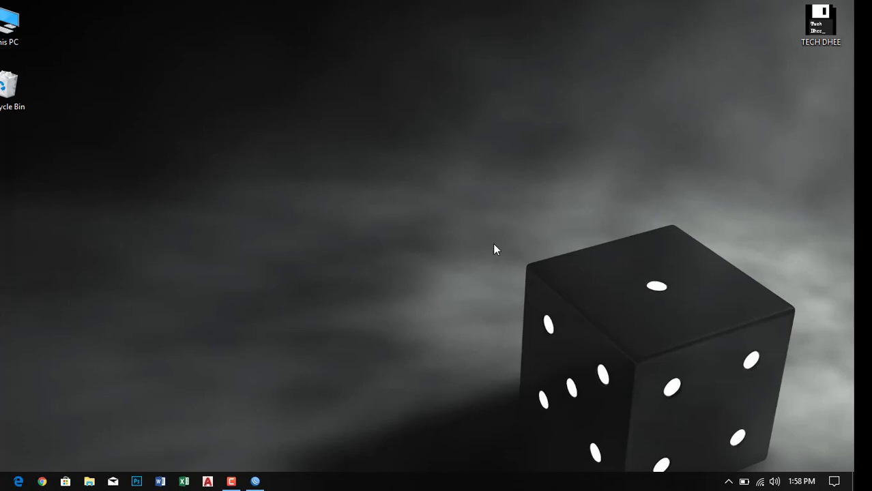
# In a new WinBox terminal, create user group sniffer with policy ssh,read.
pyautogui.click(257, 481)
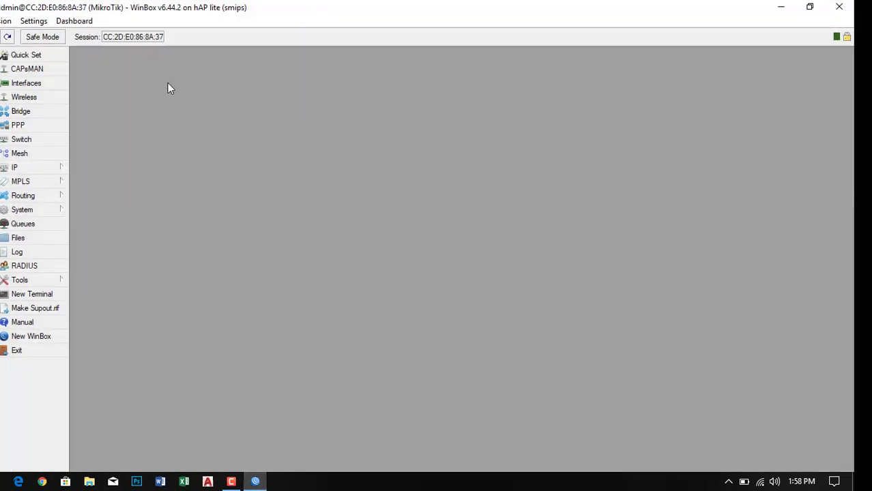
pyautogui.click(31, 295)
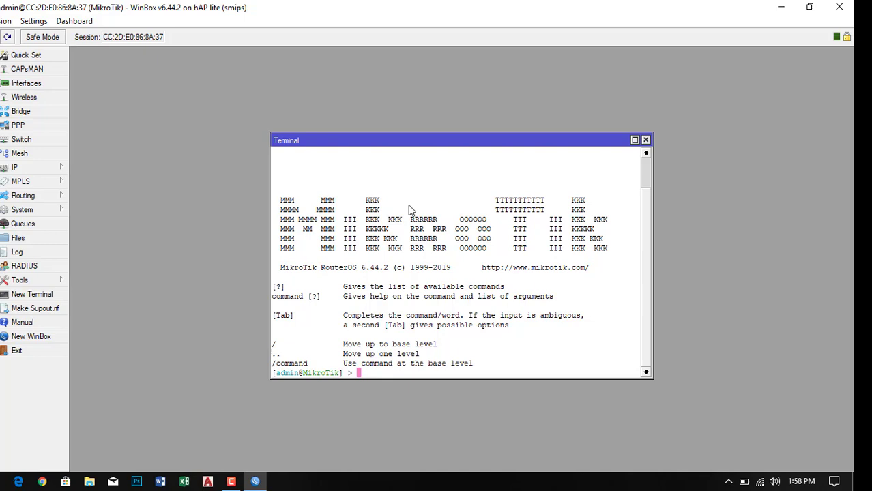
pyautogui.write('/user')
pyautogui.press('Return')
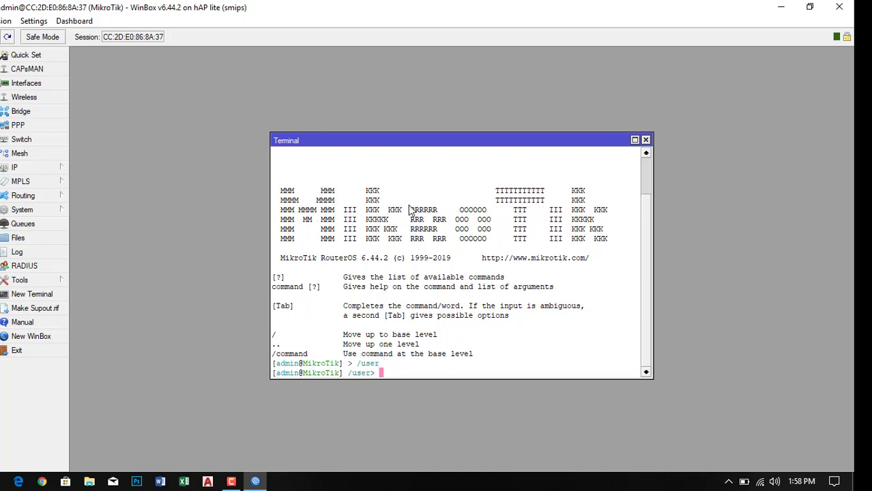
pyautogui.write('group add name=sni')
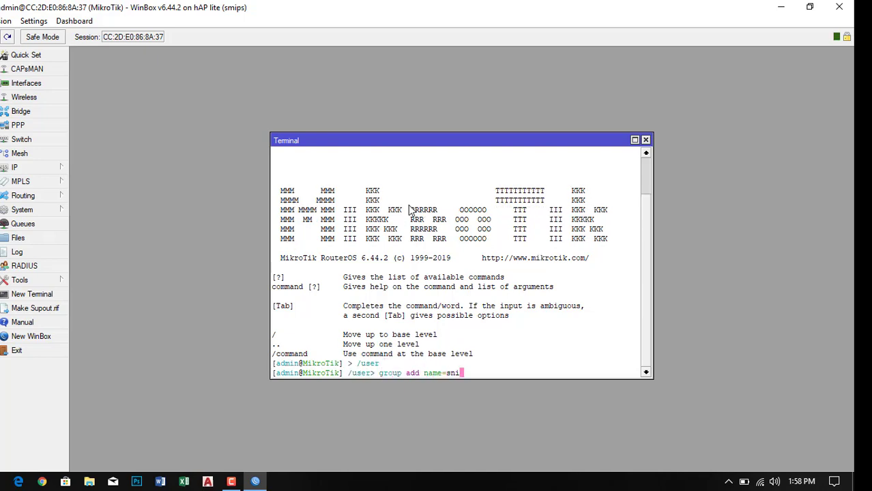
pyautogui.write('ffer policy="ssh')
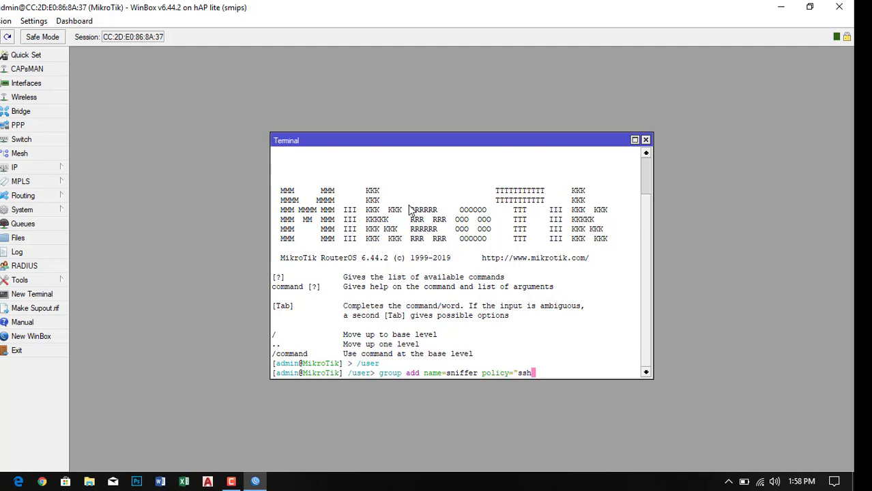
pyautogui.write(',read"')
pyautogui.press('Return')
# Add an enabled sniffer user in group sniffer limited to 10.10.10.0/24.
pyautogui.write('add ')
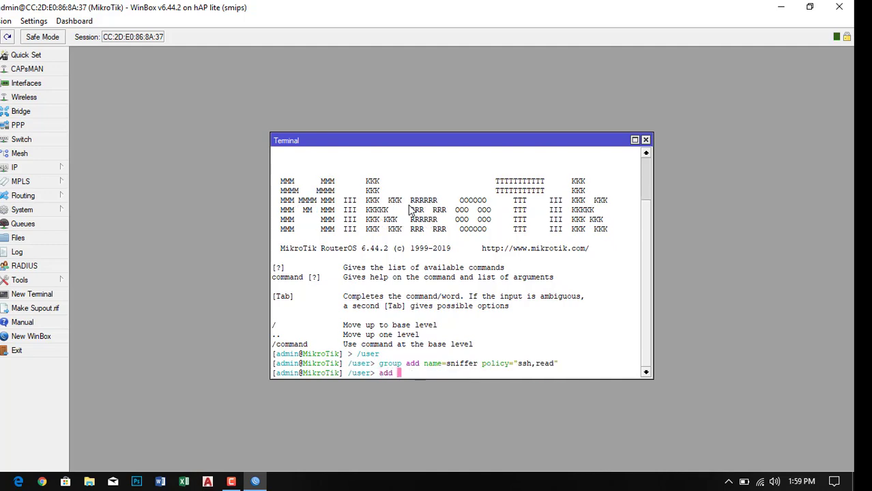
pyautogui.write('address=10.10.10.0/24')
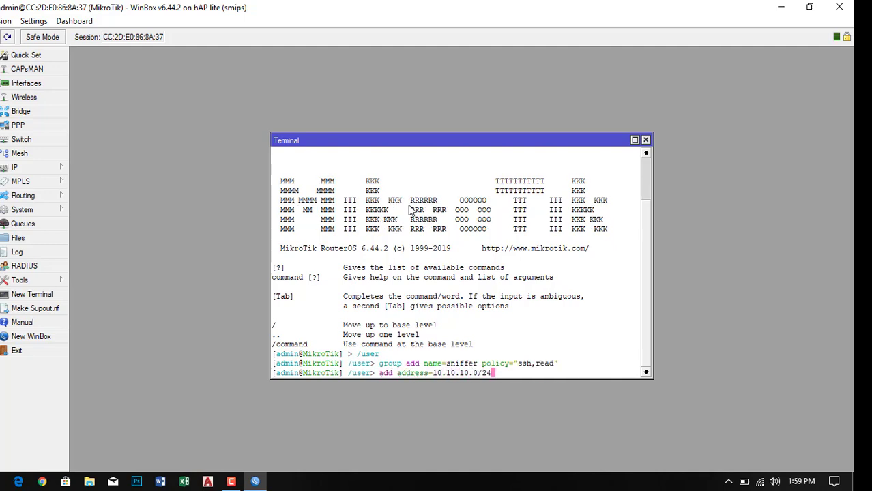
pyautogui.write(' disabled=no group=sniffer ')
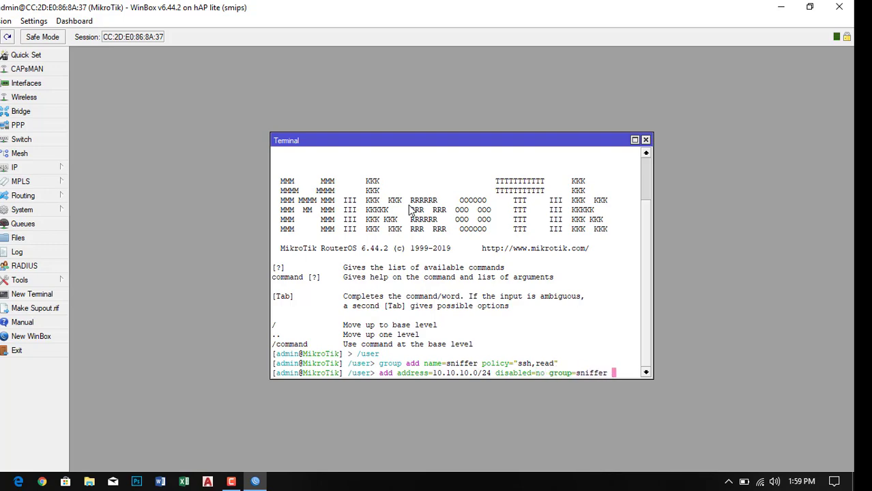
pyautogui.write('name=sniffer')
pyautogui.press('Return')
pyautogui.click(636, 140)
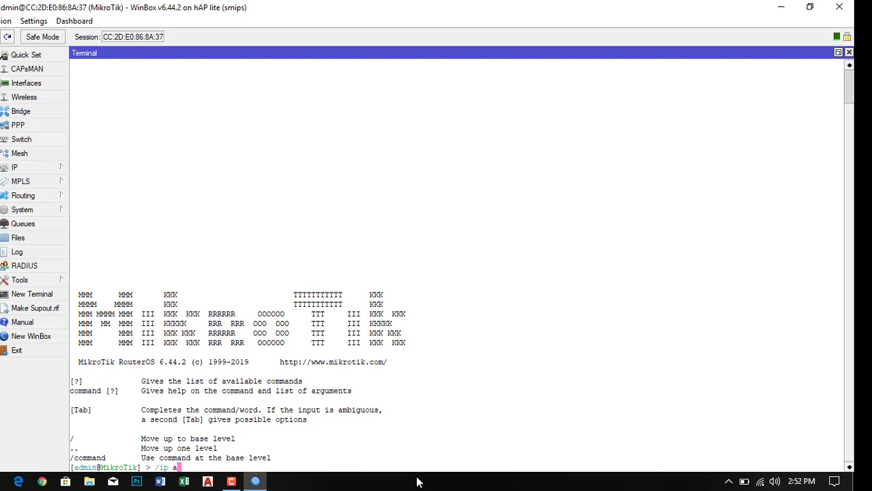
# Enable IP accounting with threshold 2560 and account-local-traffic=no.
pyautogui.write('ccounting')
pyautogui.press('Return')
pyautogui.write('set account-local-traffic=no')
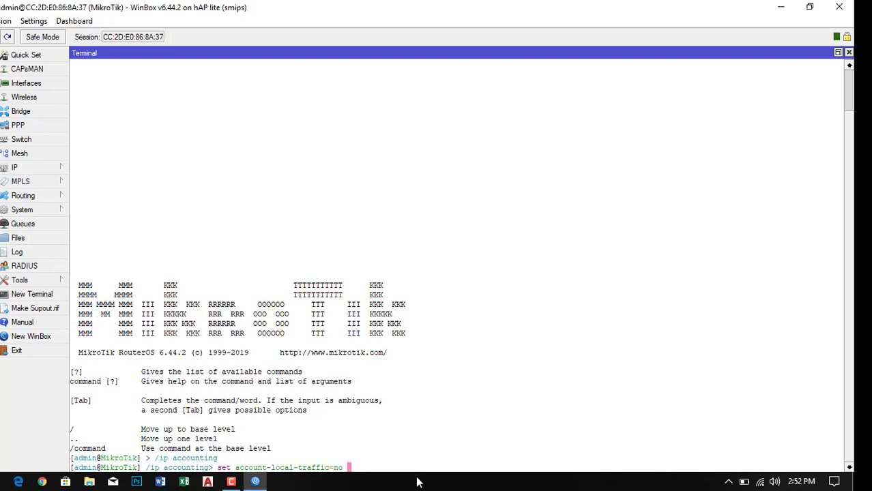
pyautogui.write(' gr')
pyautogui.press('BackSpace')
pyautogui.press('BackSpace')
pyautogui.write('enabled=')
pyautogui.press('BackSpace')
pyautogui.press('BackSpace')
pyautogui.press('BackSpace')
pyautogui.write('yes  ')
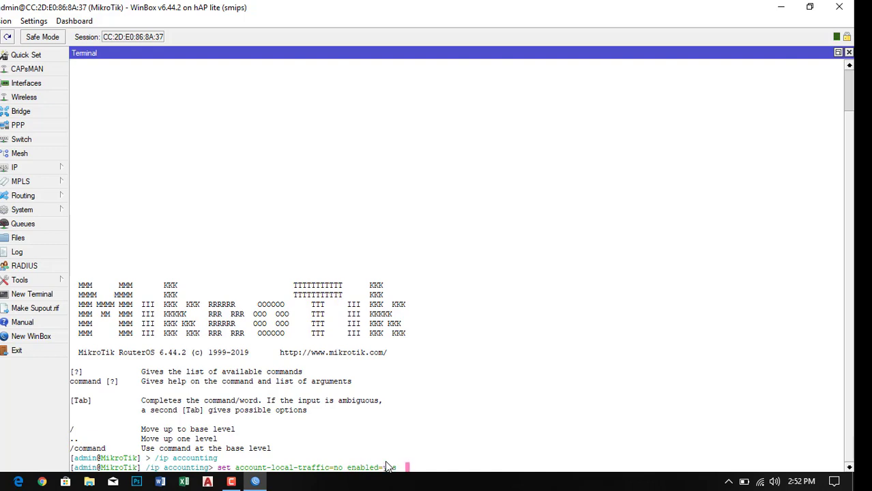
pyautogui.write('threshold=2560')
pyautogui.press('Return')
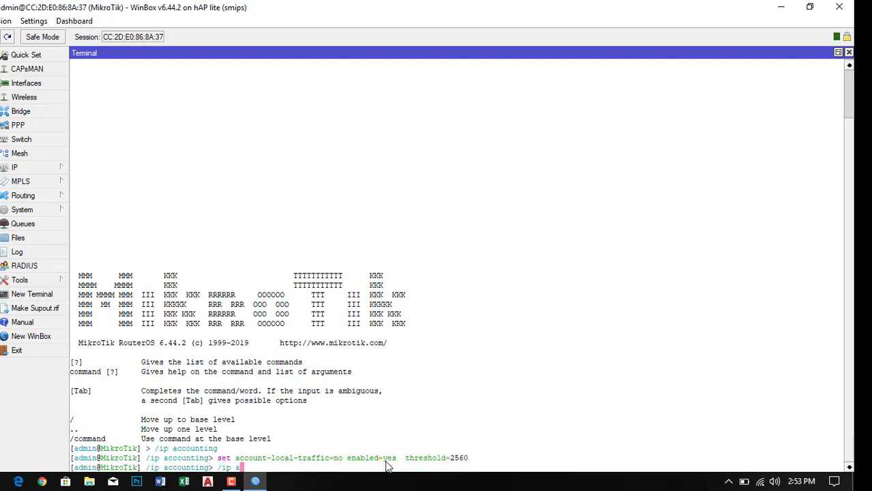
# Allow accounting web access for address 10.10.10.0/24.
pyautogui.write('ccounting web-access')
pyautogui.press('Return')
pyautogui.write('set accessible-via-web=yes')
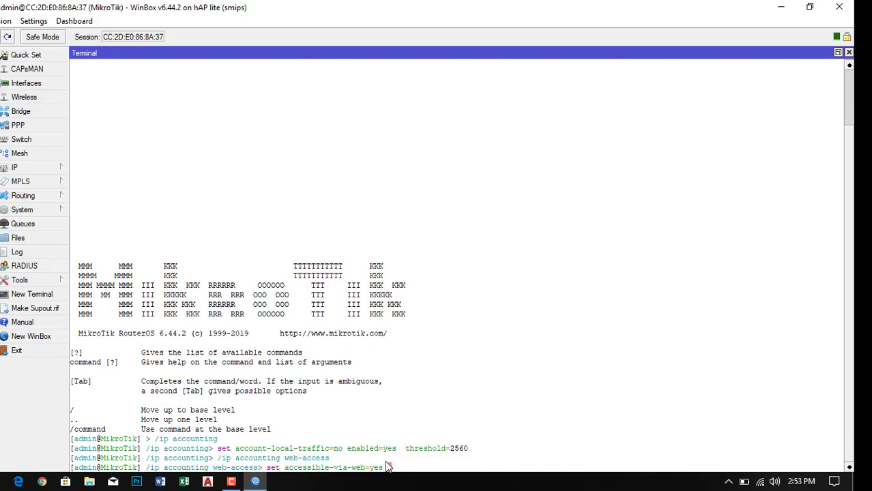
pyautogui.write(' address=10.10.10.0/24')
pyautogui.press('Return')
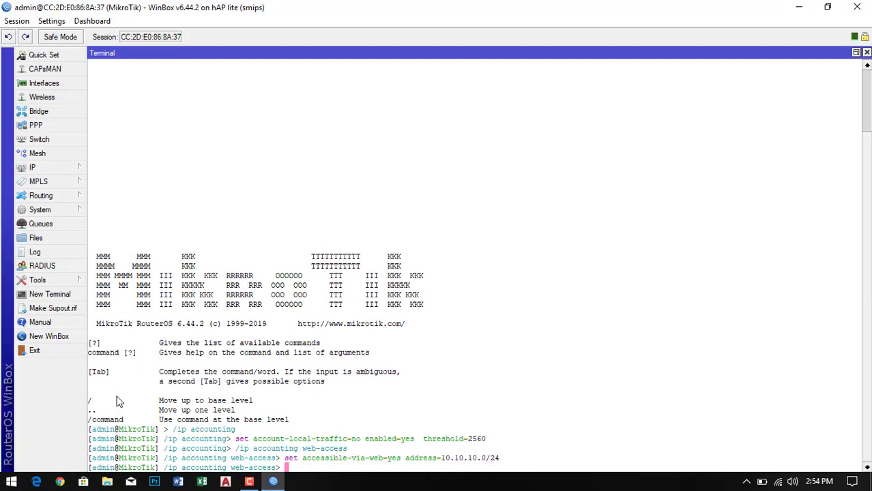
pyautogui.click(53, 213)
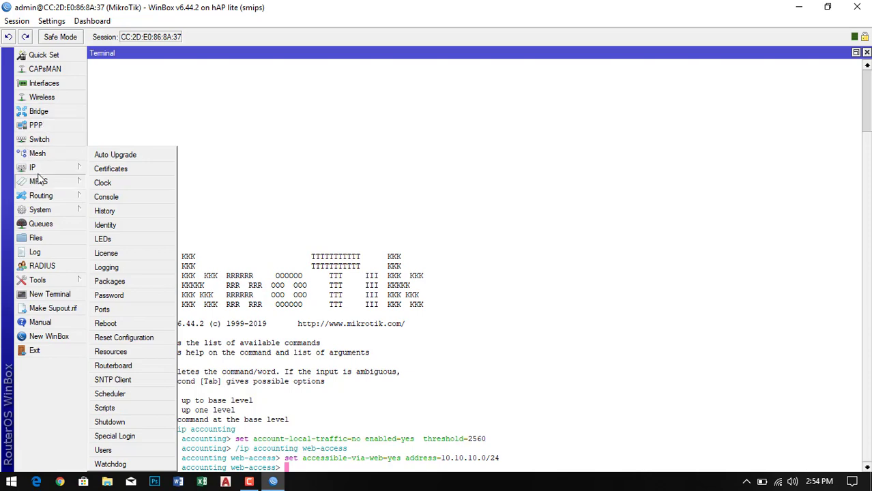
# In Traffic Accounting, turn on Account Local Traffic and apply web access for 10.10.10.0/24.
pyautogui.moveTo(51, 166)
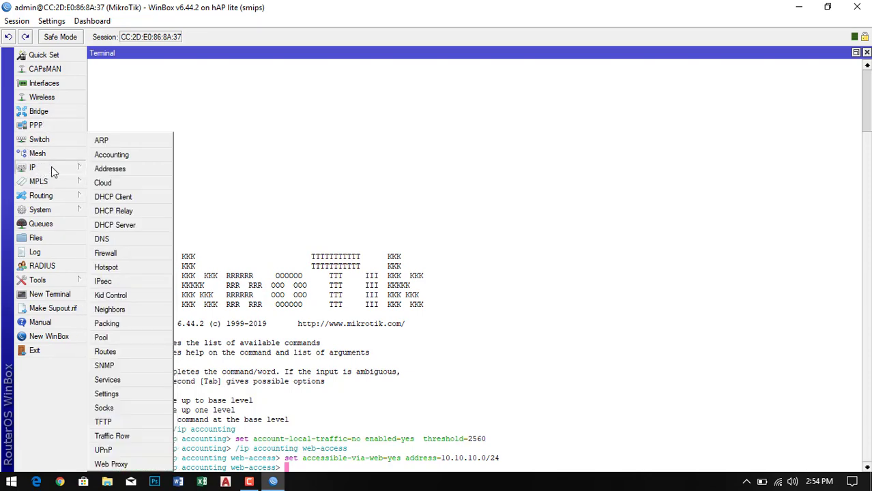
pyautogui.click(111, 157)
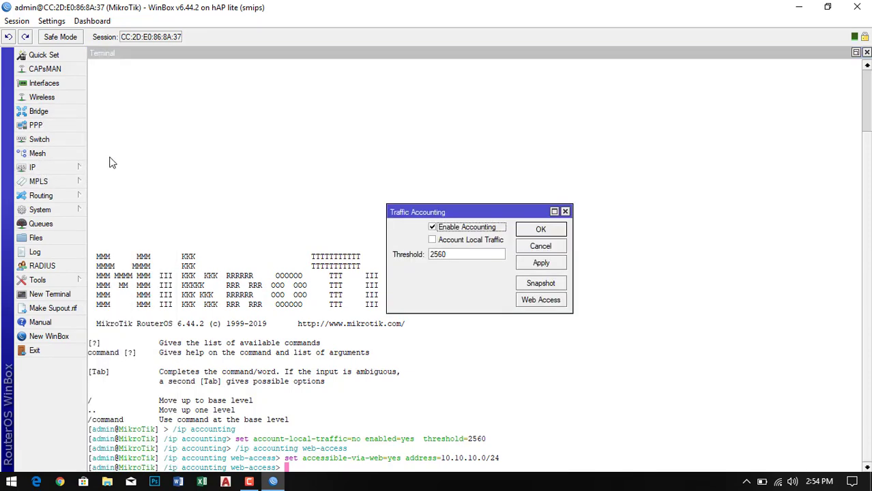
pyautogui.click(433, 242)
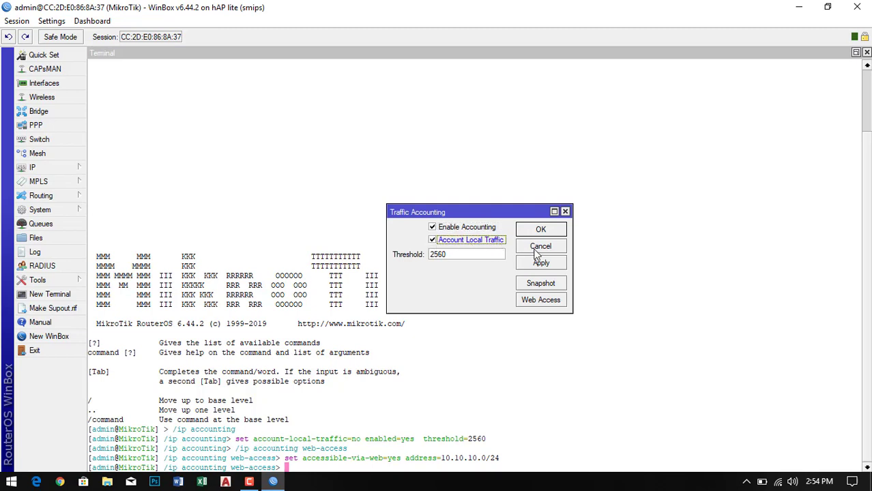
pyautogui.click(539, 301)
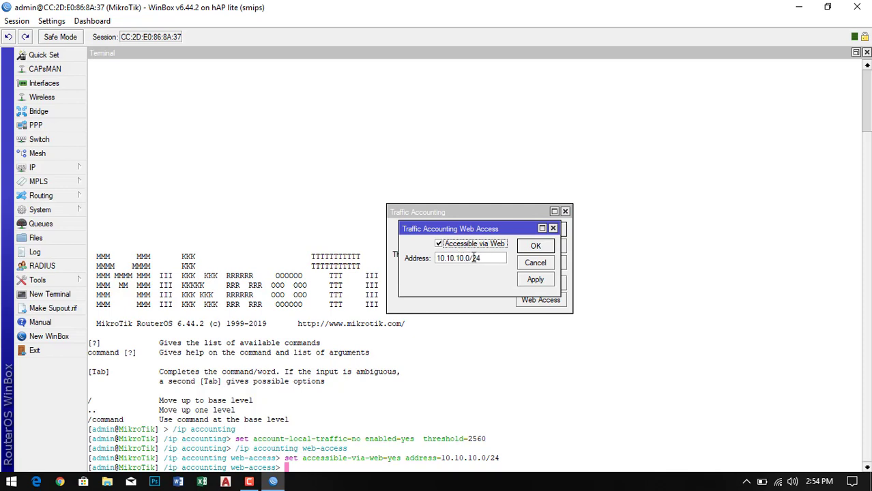
pyautogui.click(536, 280)
pyautogui.click(536, 248)
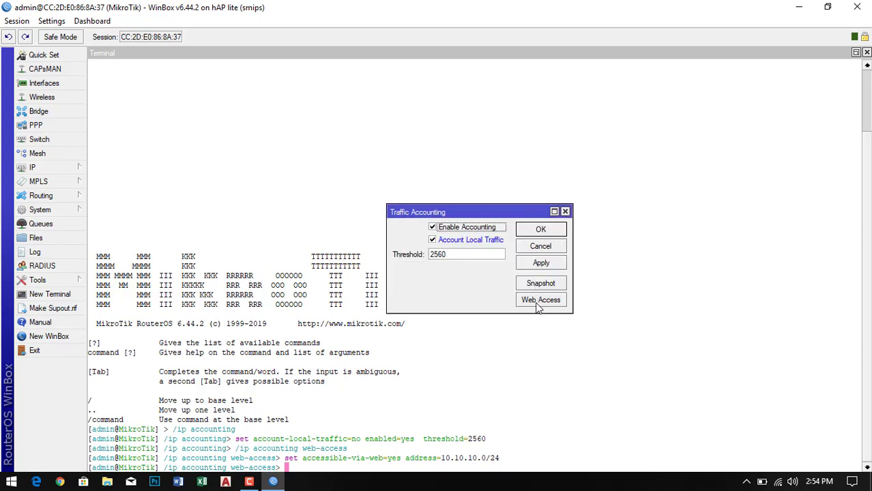
# Take two traffic accounting snapshots of client flows, then close the snapshot and Traffic Accounting windows.
pyautogui.click(540, 287)
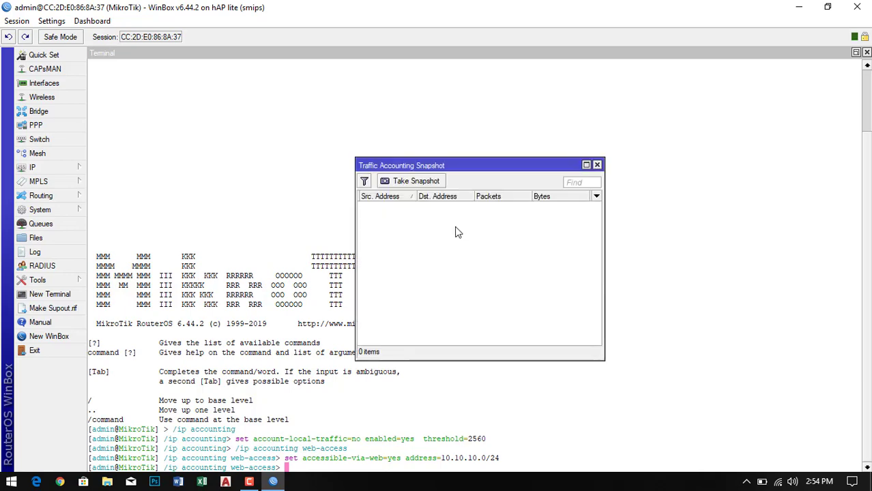
pyautogui.click(403, 183)
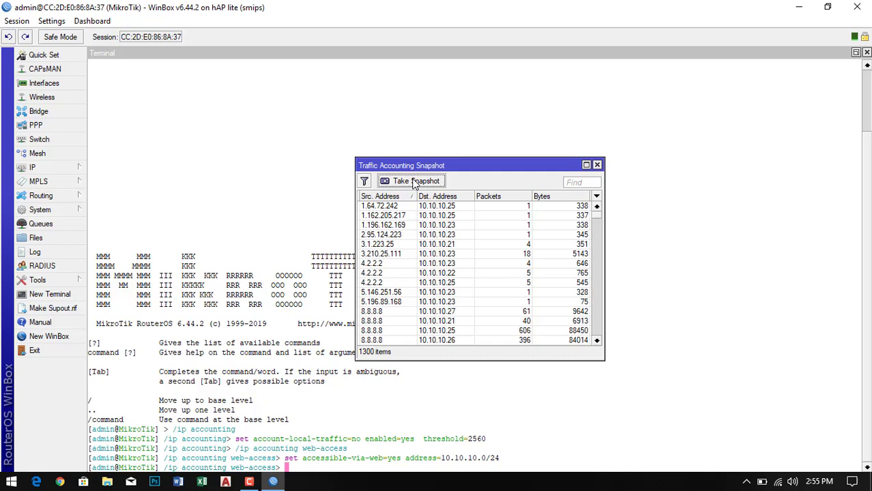
pyautogui.click(403, 185)
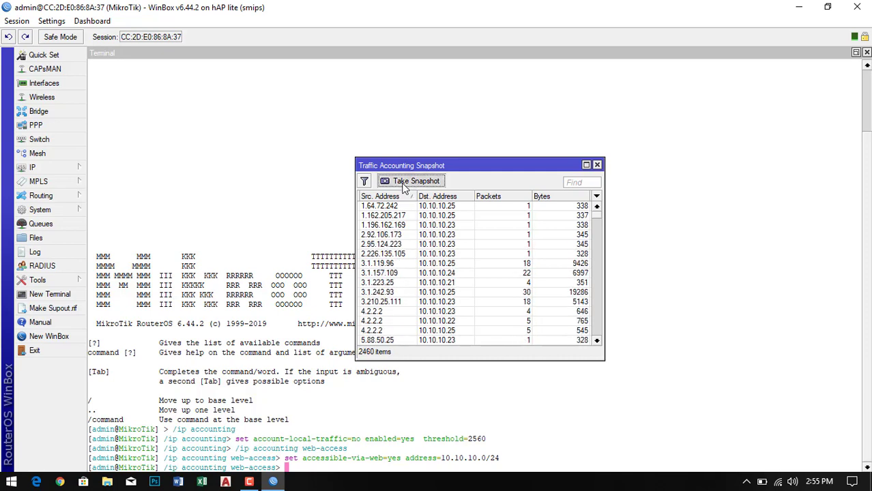
pyautogui.click(597, 165)
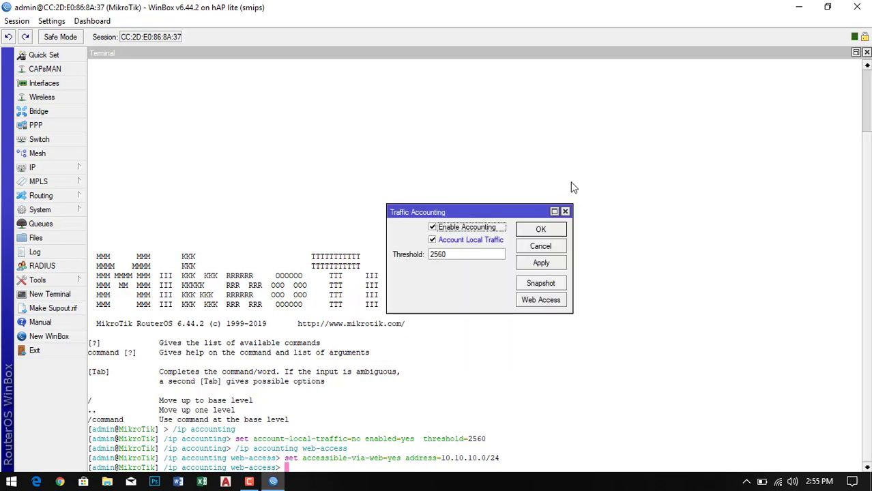
pyautogui.click(540, 230)
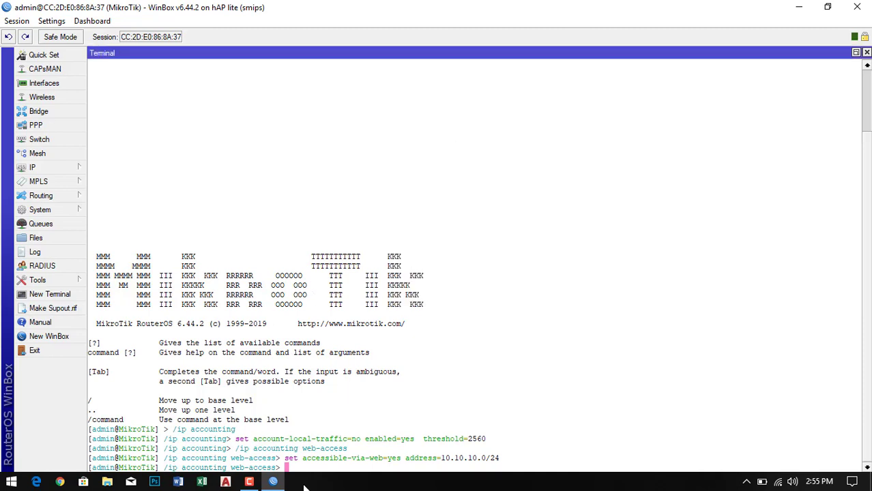
# Minimize WinBox, browse to C:\Program Files\Sniffer Service\Service, and try opening the SnifferService config file.
pyautogui.click(797, 7)
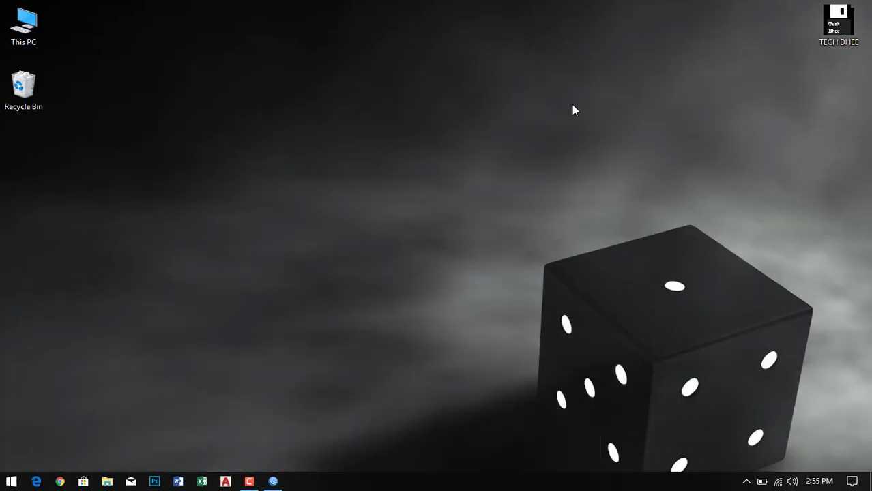
pyautogui.doubleClick(26, 28)
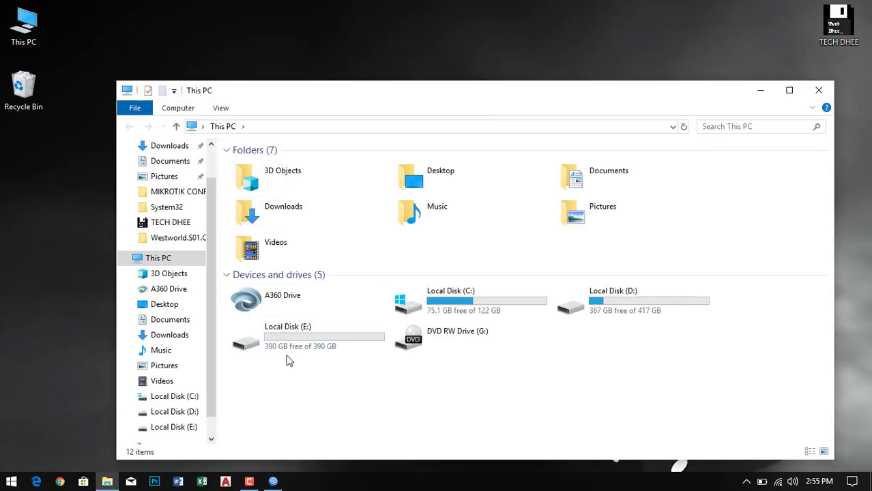
pyautogui.doubleClick(408, 302)
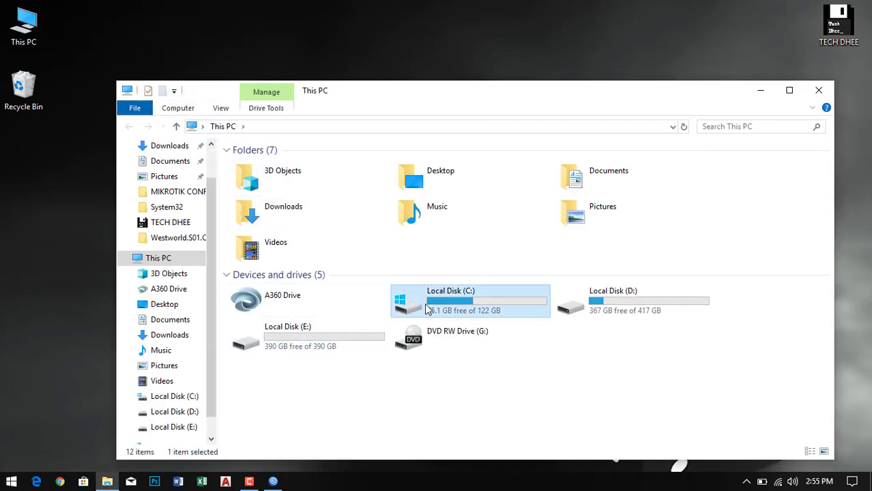
pyautogui.doubleClick(267, 232)
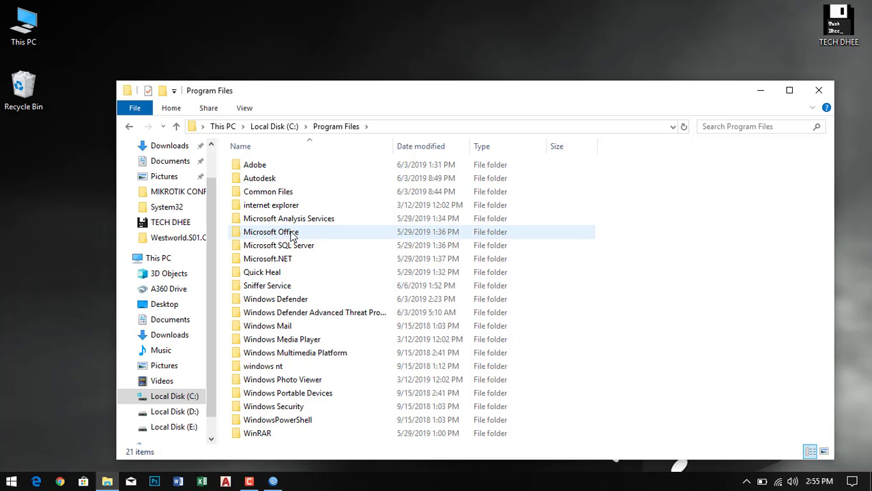
pyautogui.doubleClick(262, 286)
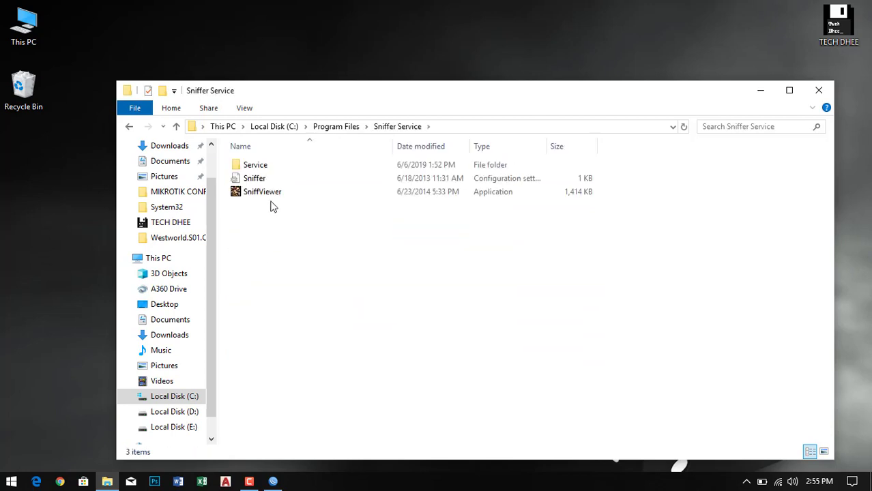
pyautogui.click(260, 170)
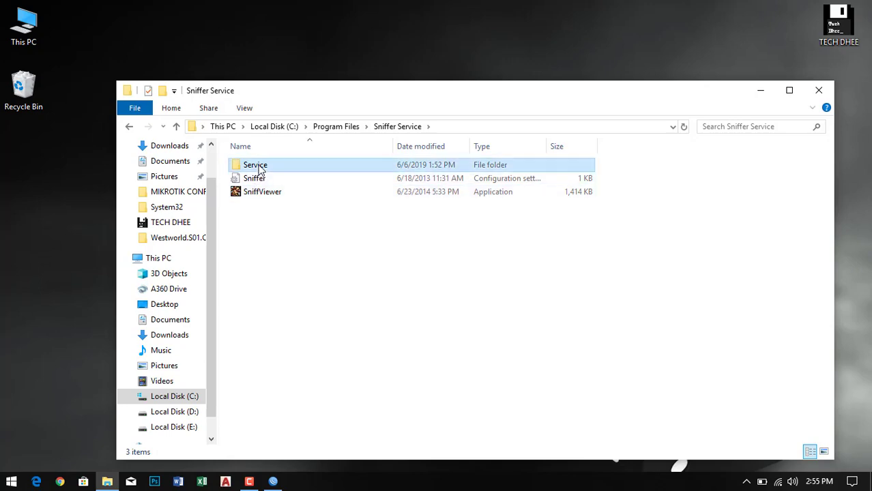
pyautogui.doubleClick(260, 170)
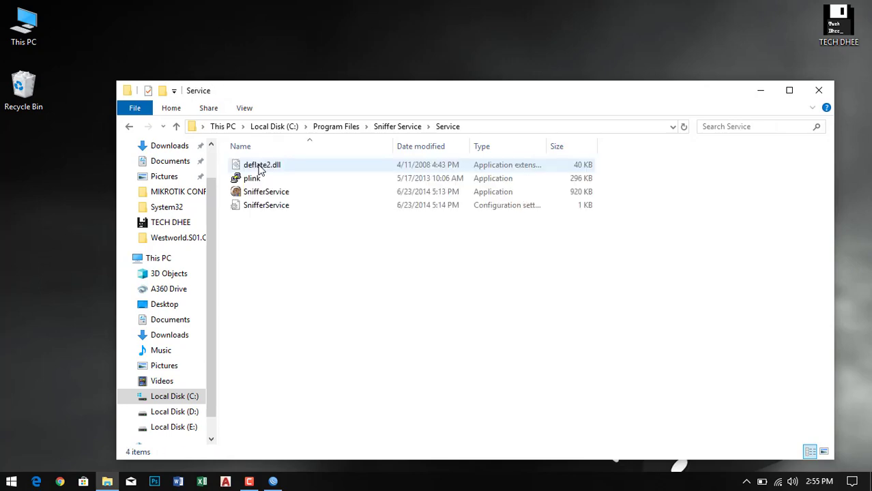
pyautogui.doubleClick(263, 206)
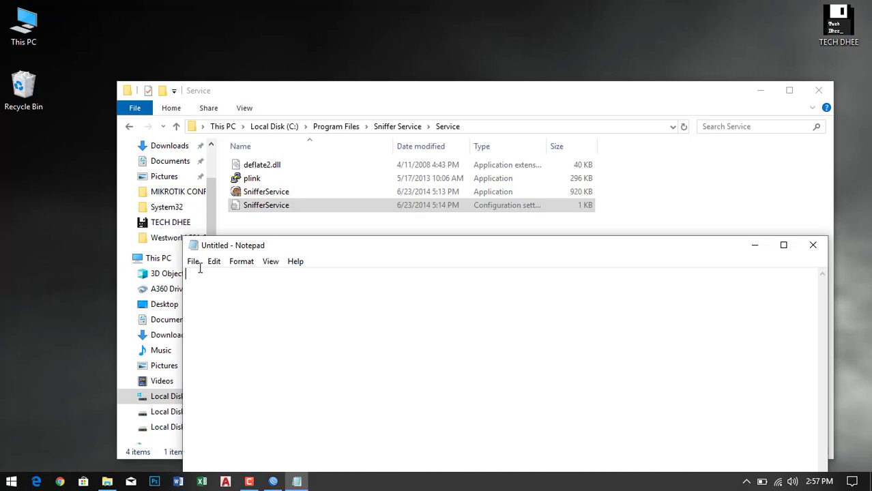
# In Notepad's Open dialog, browse to C:\Program Files\Sniffer Service\Service.
pyautogui.click(195, 262)
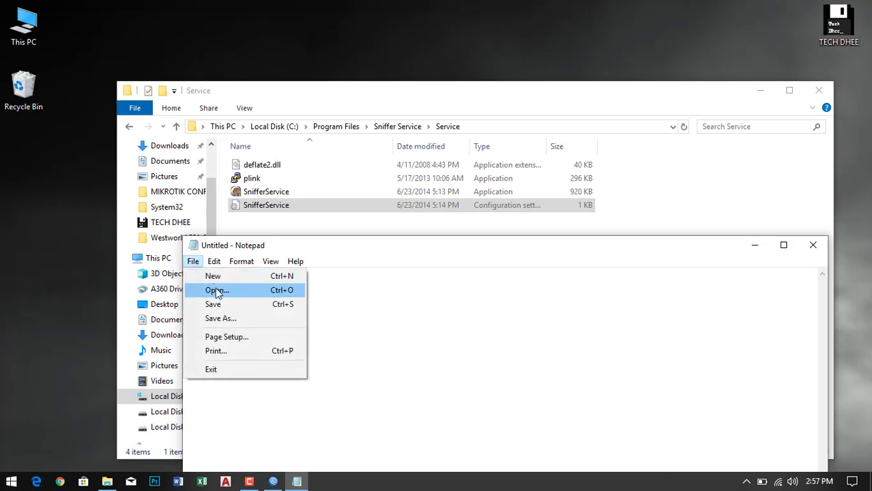
pyautogui.click(215, 290)
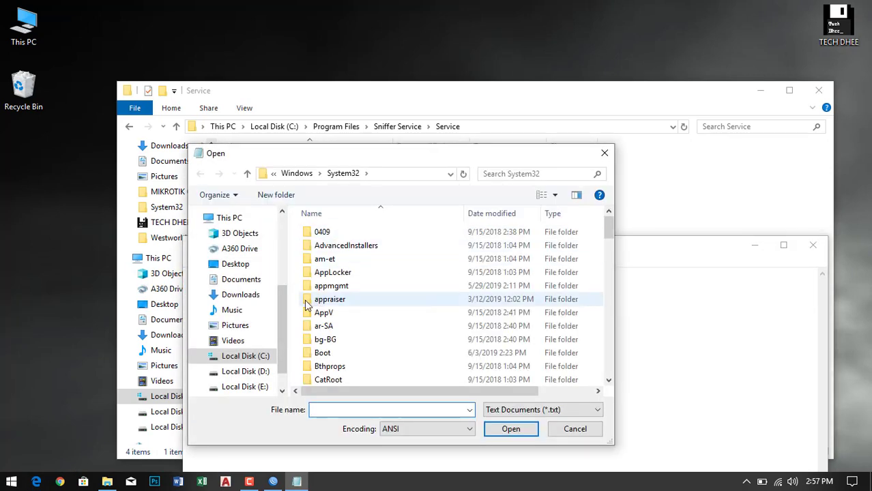
pyautogui.click(251, 358)
pyautogui.doubleClick(332, 300)
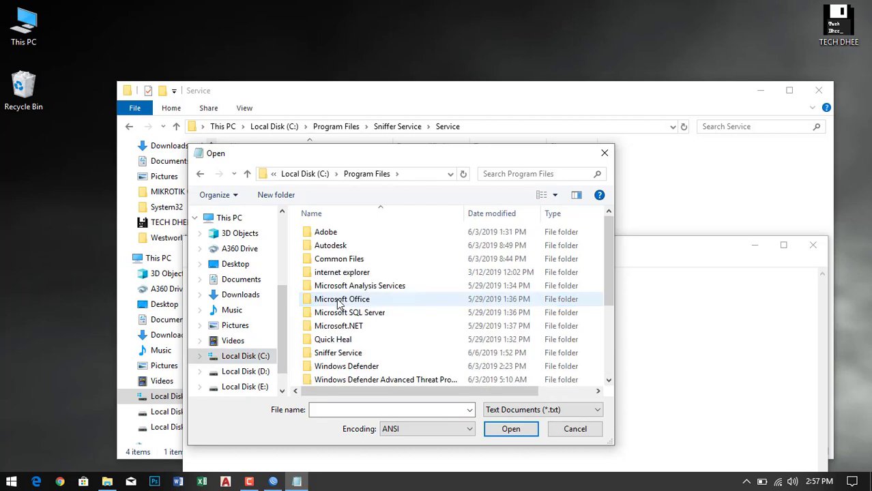
pyautogui.doubleClick(335, 351)
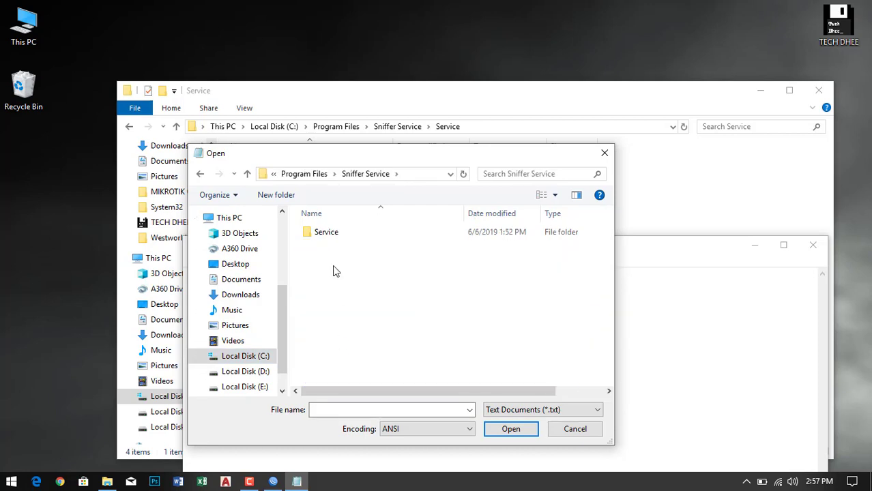
pyautogui.doubleClick(328, 233)
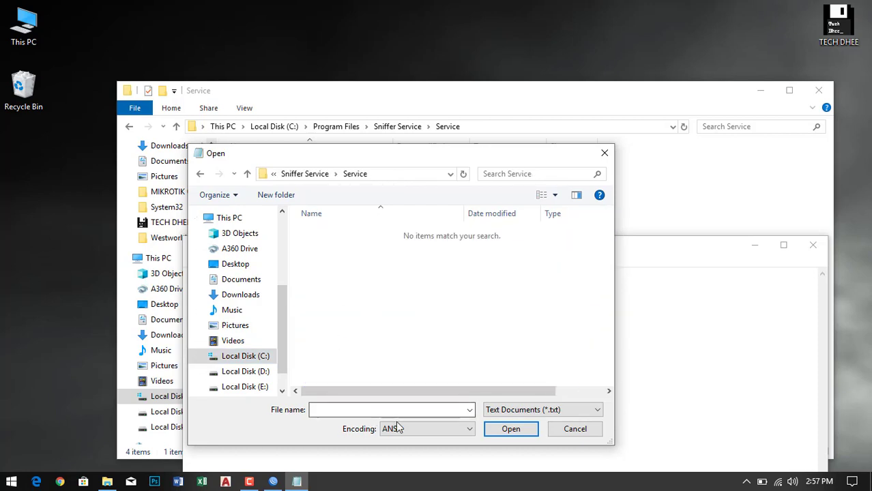
# Show All Files, open the SnifferService config file, and move Notepad to the screen top.
pyautogui.click(504, 410)
pyautogui.click(505, 433)
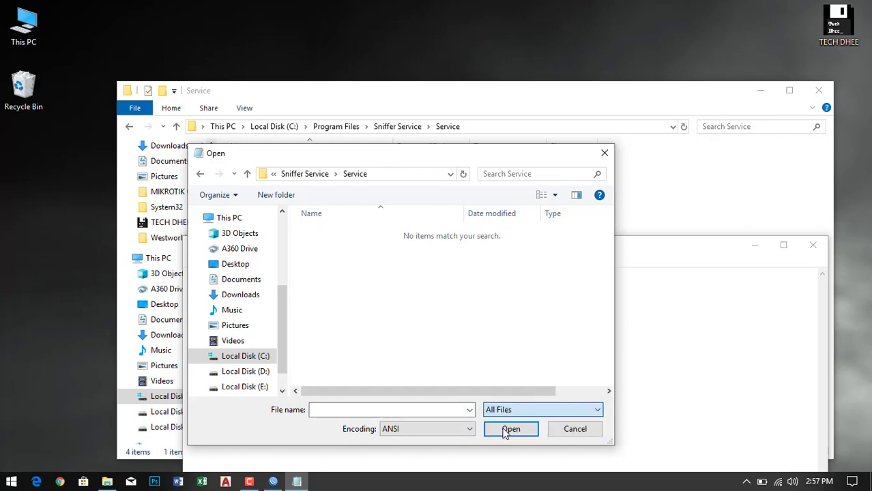
pyautogui.click(345, 273)
pyautogui.click(511, 429)
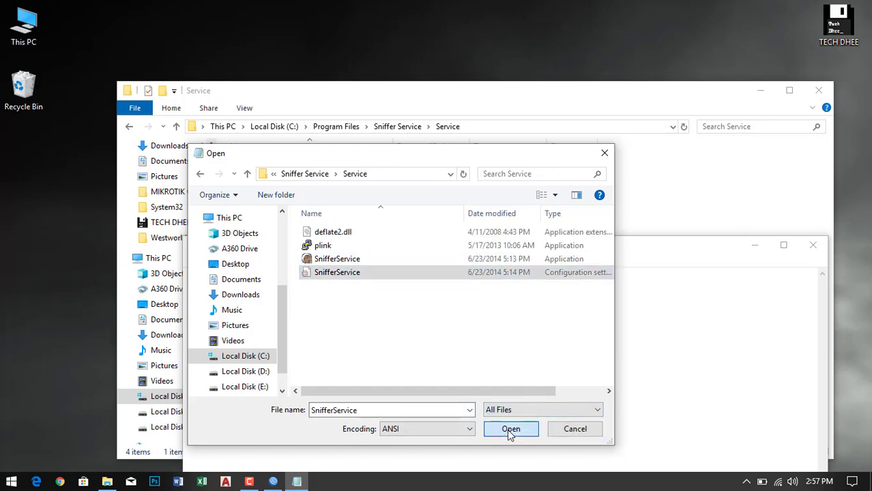
pyautogui.moveTo(424, 251); pyautogui.dragTo(425, 194)
pyautogui.moveTo(323, 150); pyautogui.dragTo(303, 92)
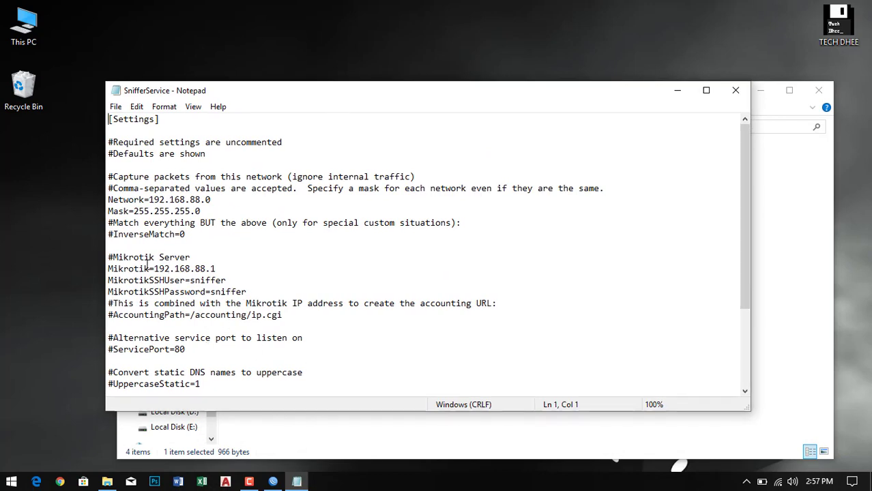
# Change Network to 10.10.10.0 and Mikrotik to 10.10.10.1, then save the file.
pyautogui.moveTo(150, 200); pyautogui.dragTo(209, 200)
pyautogui.write('10.10.10.')
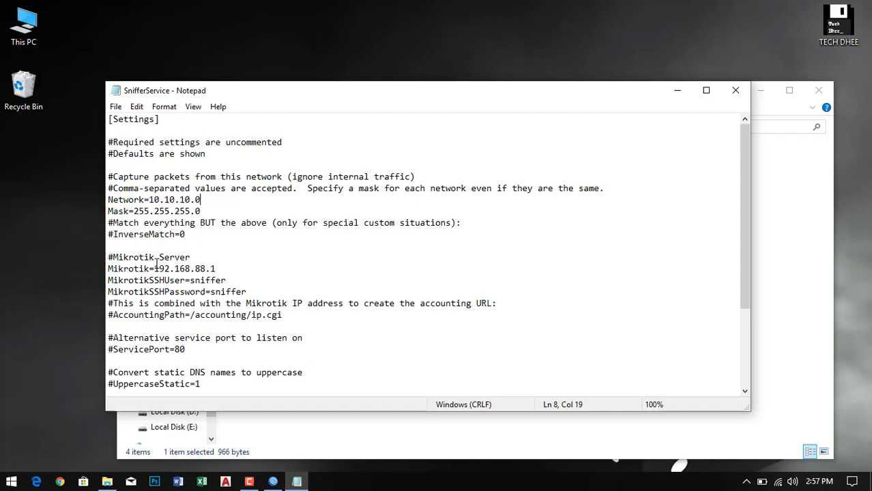
pyautogui.moveTo(154, 268); pyautogui.dragTo(214, 269)
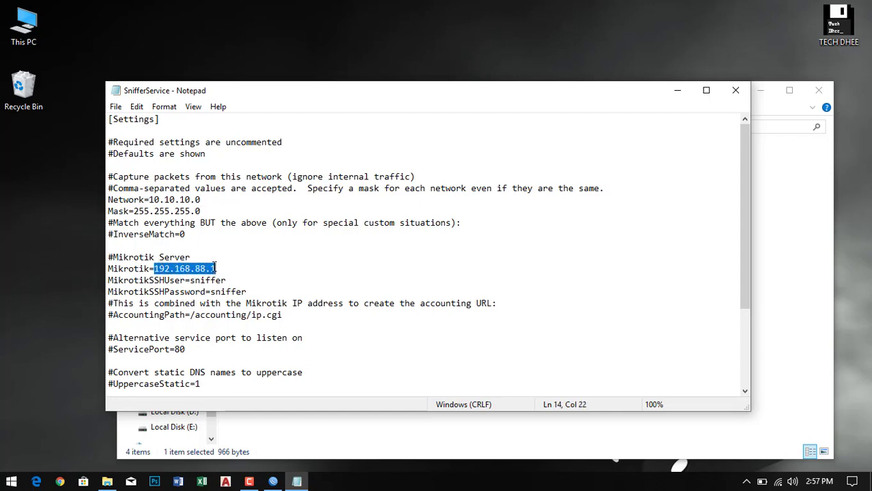
pyautogui.write('10.10.10')
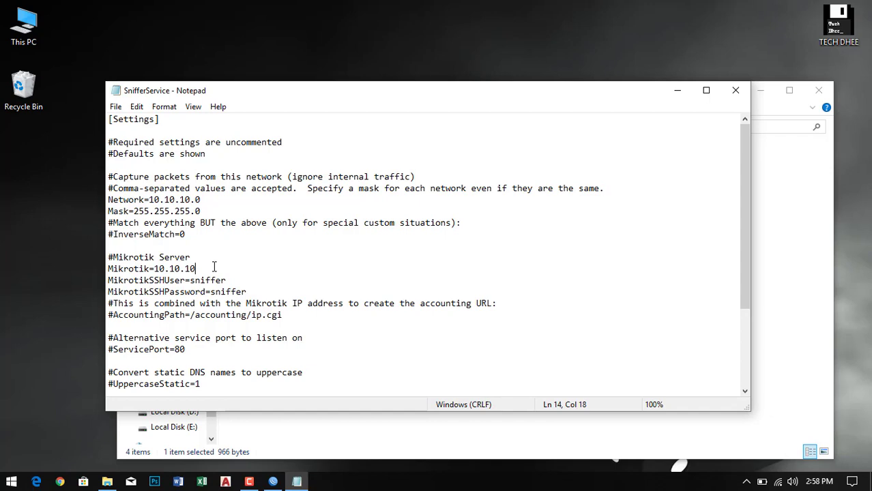
pyautogui.write('.1')
pyautogui.click(116, 107)
pyautogui.click(134, 150)
pyautogui.click(736, 90)
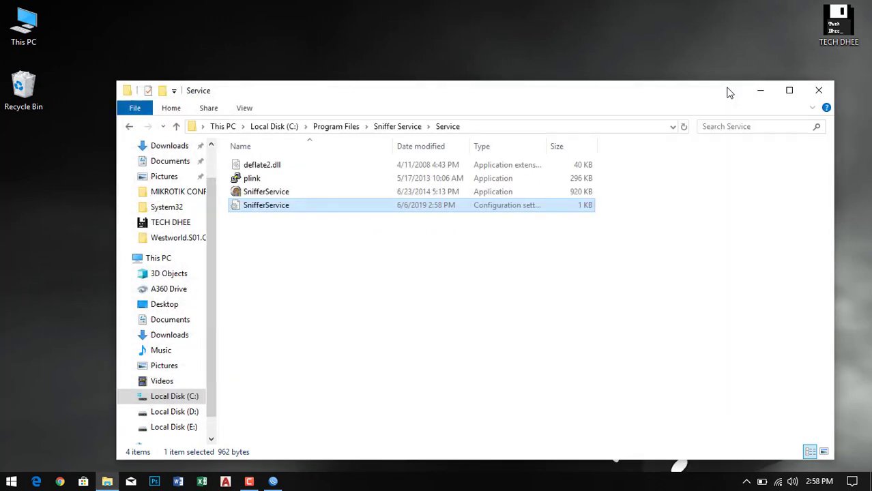
pyautogui.click(130, 125)
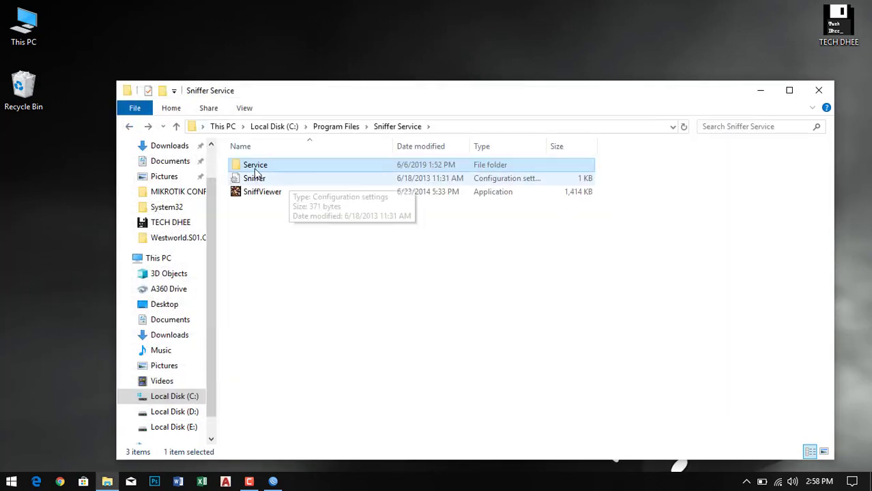
pyautogui.doubleClick(265, 193)
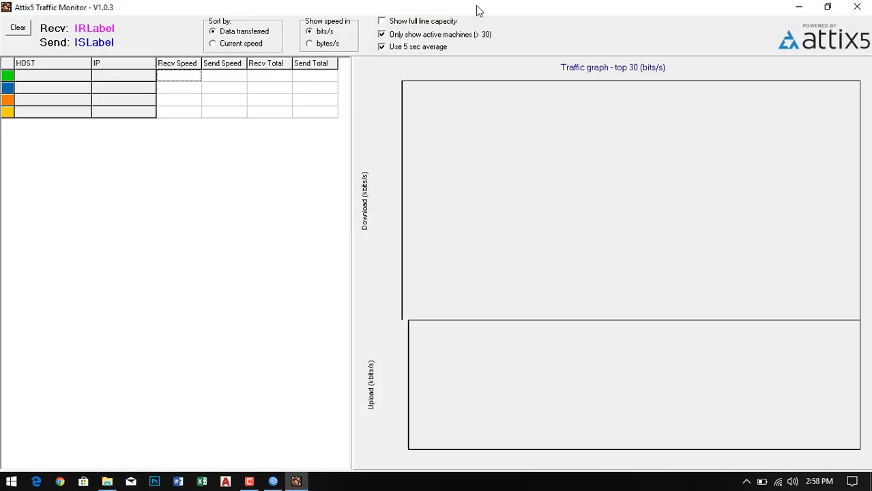
pyautogui.click(858, 6)
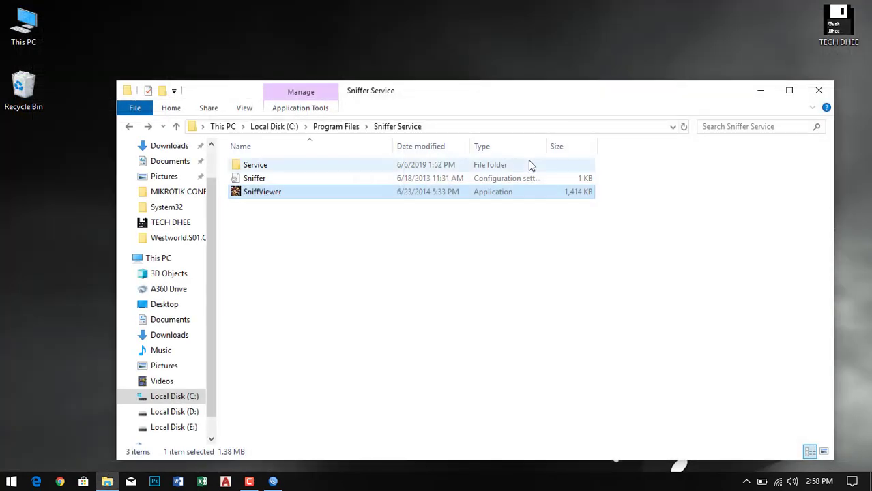
pyautogui.click(258, 169)
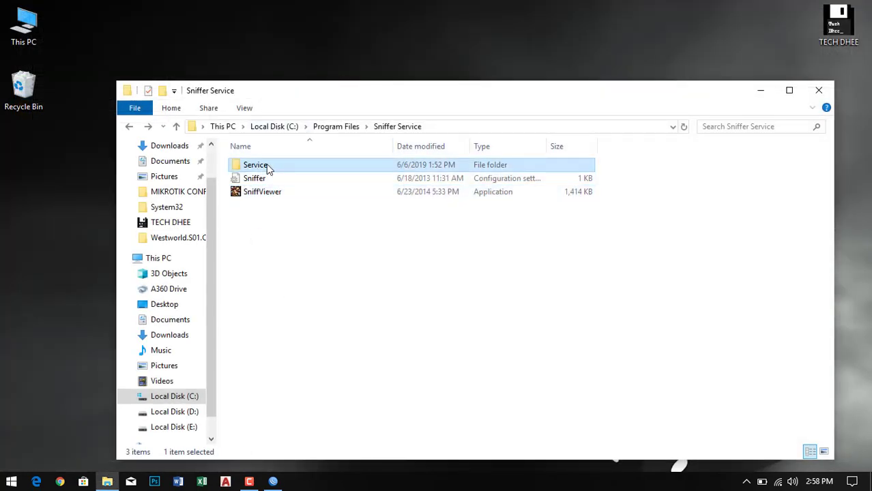
pyautogui.doubleClick(267, 170)
pyautogui.click(11, 482)
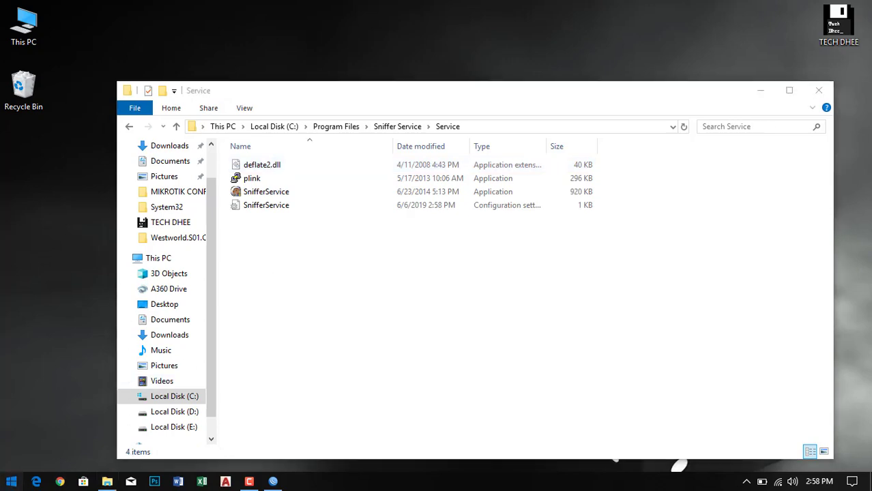
# Launch Command Prompt as administrator from the cmd search and move the console aside.
pyautogui.write('cmd')
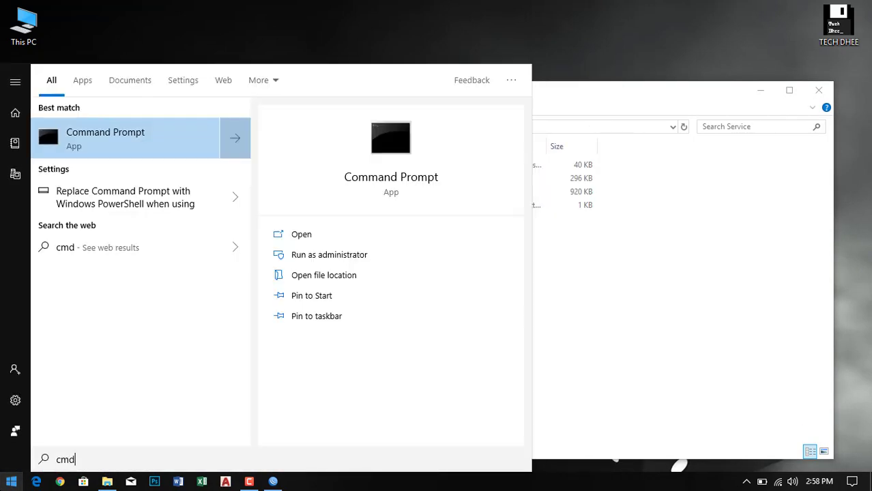
pyautogui.rightClick(113, 144)
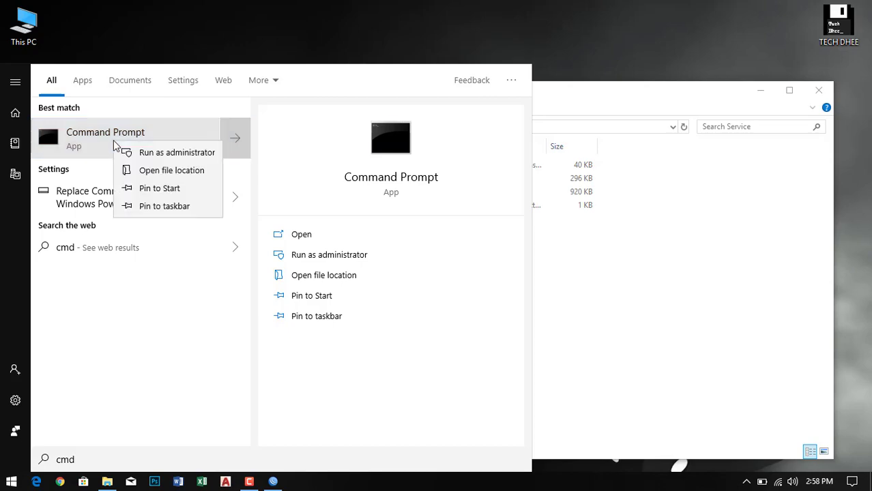
pyautogui.click(151, 156)
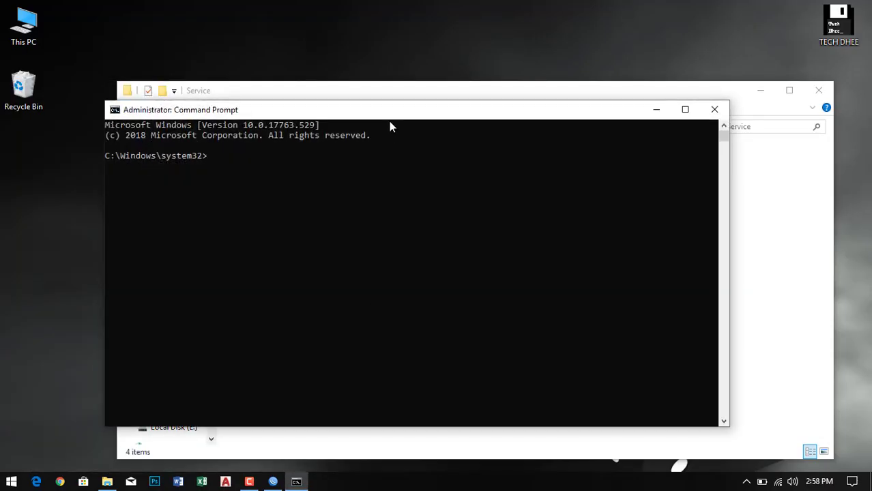
pyautogui.moveTo(390, 122); pyautogui.dragTo(415, 235)
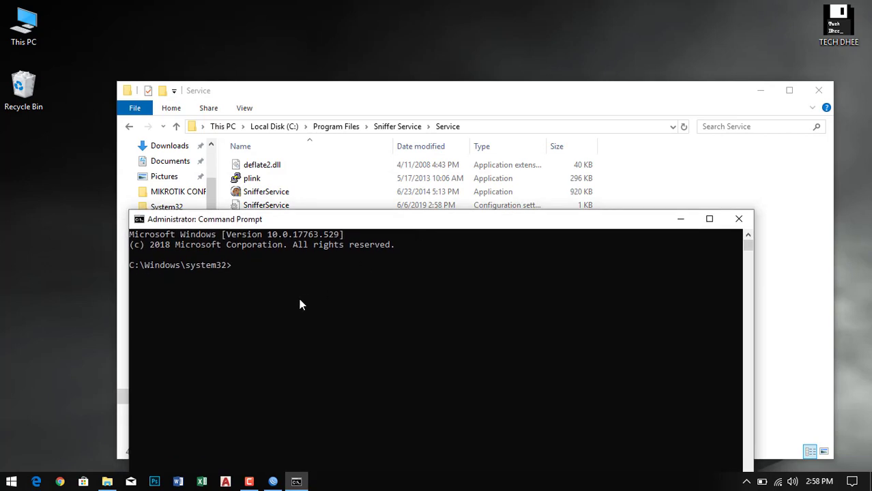
# Change the console directory to C:\Program Files and list its contents.
pyautogui.click(300, 304)
pyautogui.write('cd \\')
pyautogui.press('Return')
pyautogui.press('Return')
pyautogui.press('Return')
pyautogui.press('Return')
pyautogui.write('c')
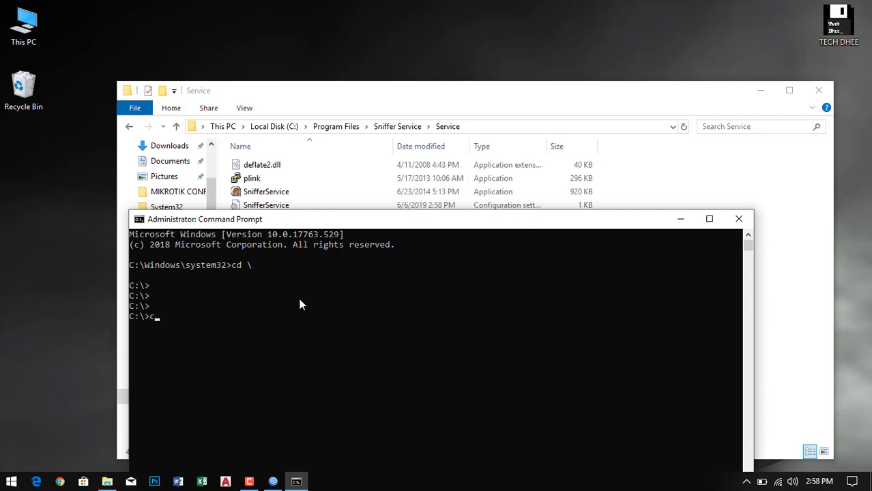
pyautogui.write('d /"Program Files"')
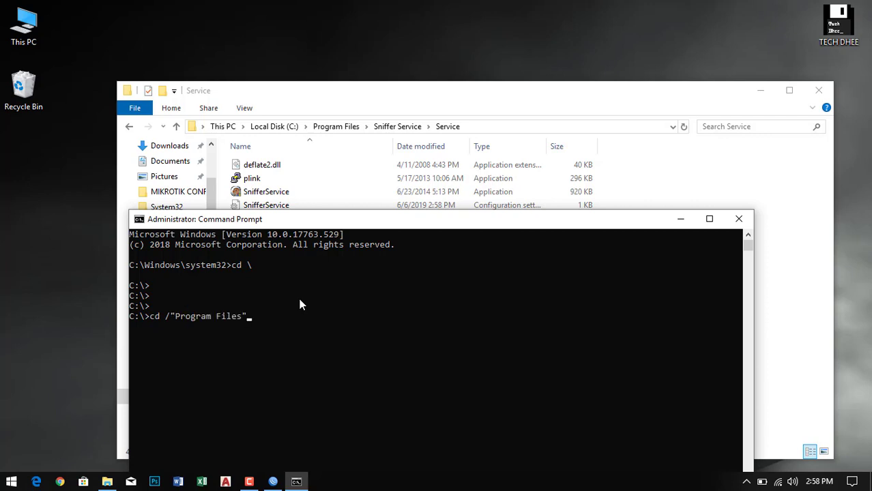
pyautogui.press('Return')
pyautogui.write('ls')
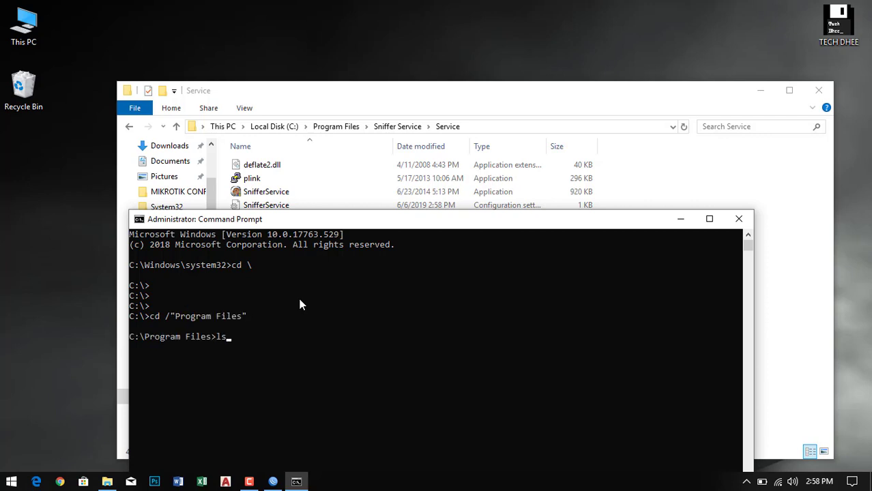
pyautogui.press('Return')
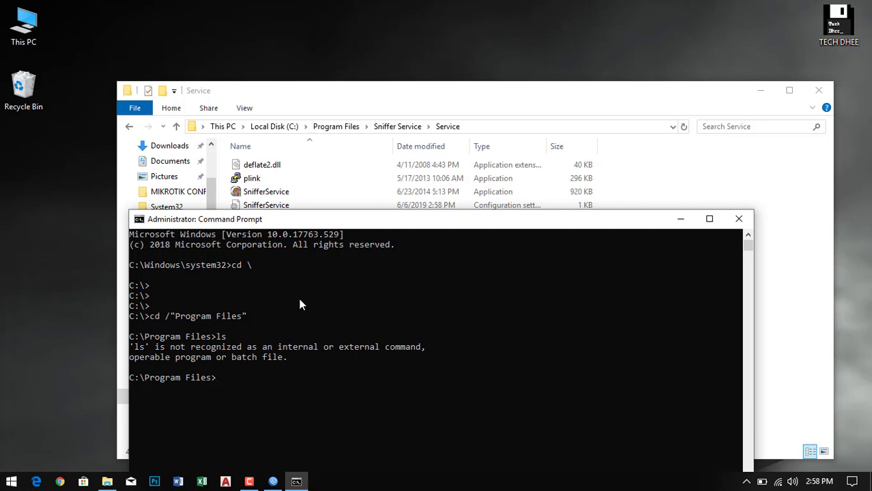
pyautogui.write('dir')
pyautogui.press('Return')
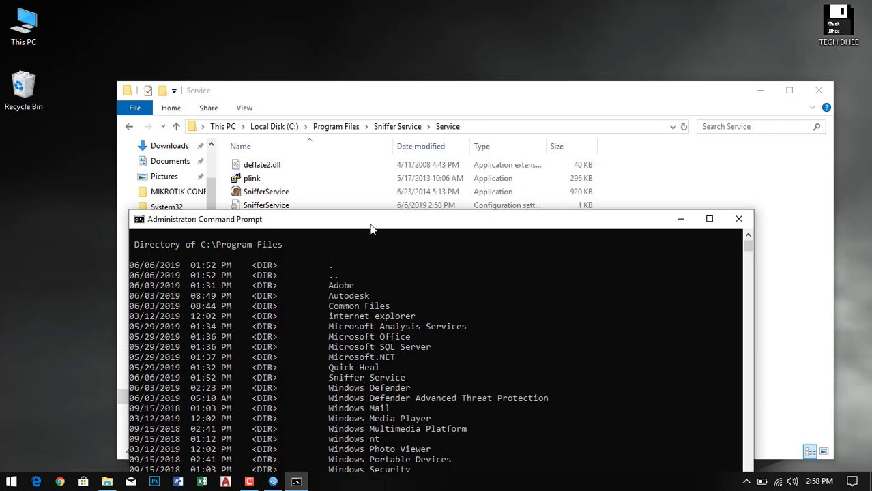
pyautogui.moveTo(371, 229); pyautogui.dragTo(353, 103)
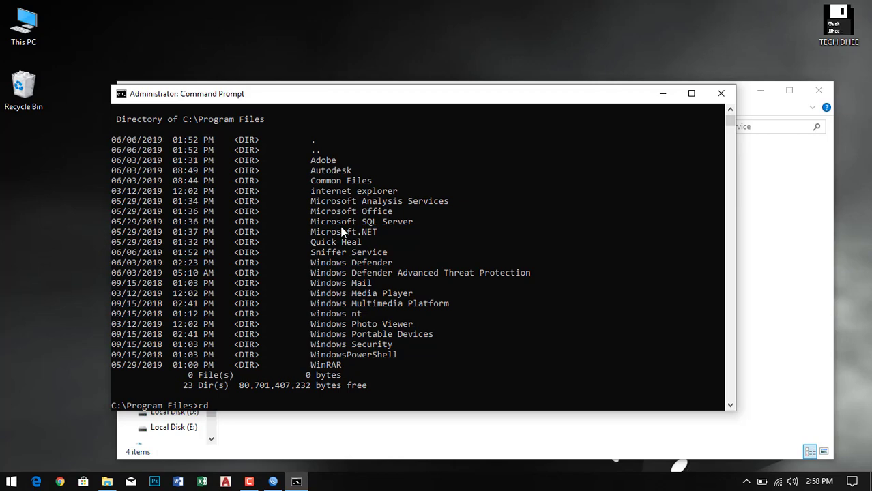
# Enter the Sniffer Service\Service folder and list its files.
pyautogui.write('"Sniffer Service"')
pyautogui.press('Return')
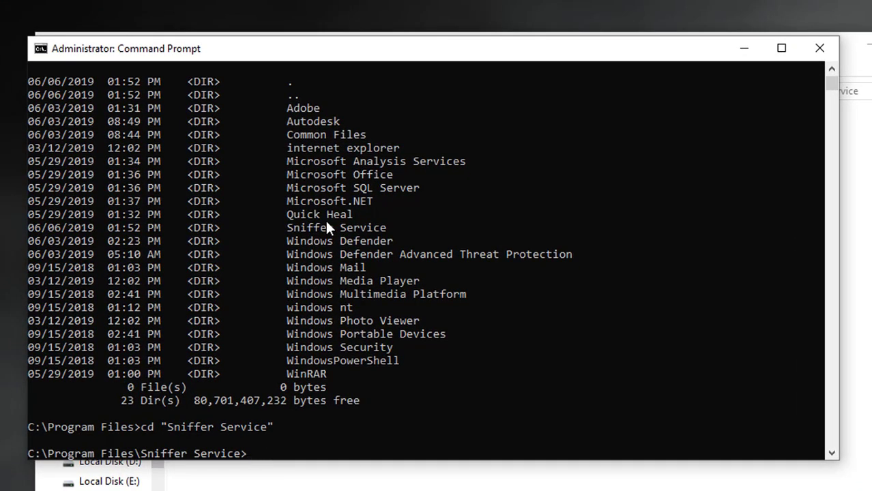
pyautogui.write('dir')
pyautogui.press('Return')
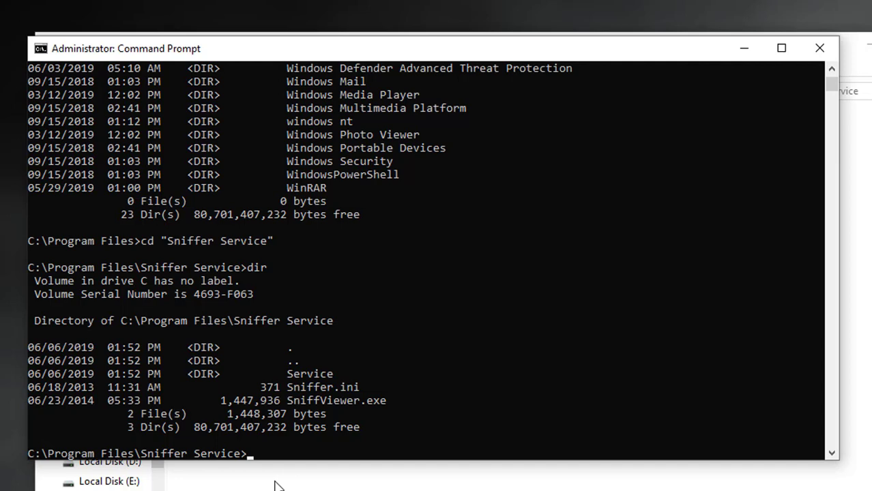
pyautogui.write('dir')
pyautogui.press('Return')
pyautogui.write('cd ')
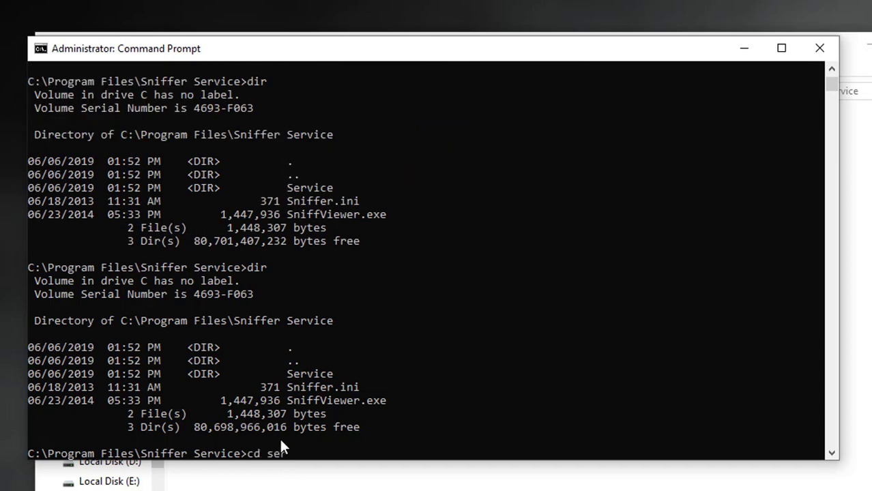
pyautogui.write('Service')
pyautogui.press('Return')
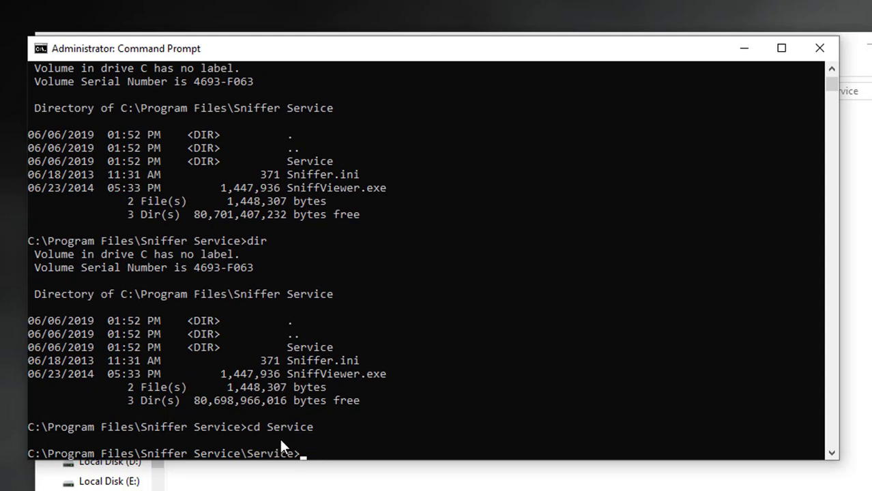
pyautogui.write('dir')
pyautogui.press('Return')
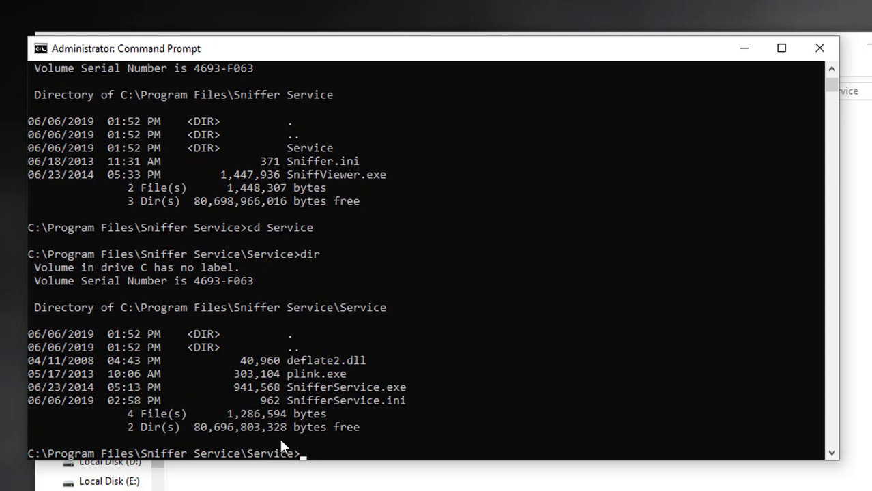
# Run SnifferService.exe /install and dismiss the installation success message.
pyautogui.write('Sn')
pyautogui.press('Tab')
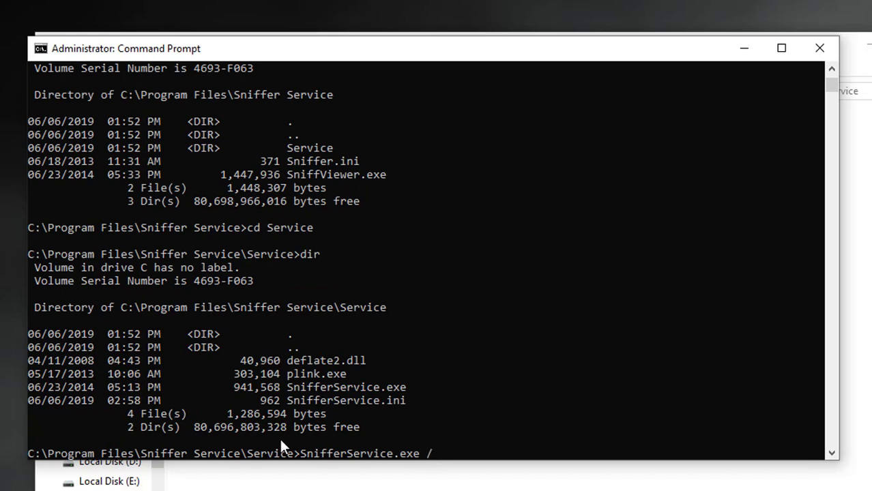
pyautogui.write('/install')
pyautogui.press('Return')
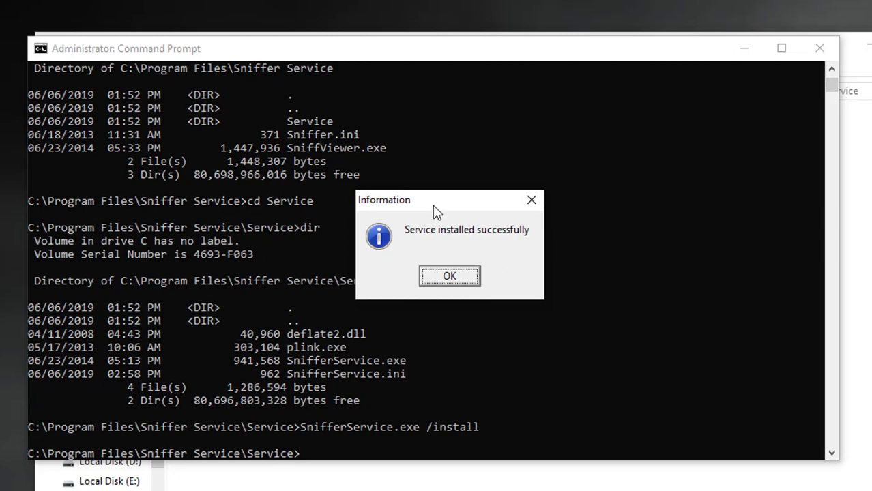
pyautogui.click(449, 277)
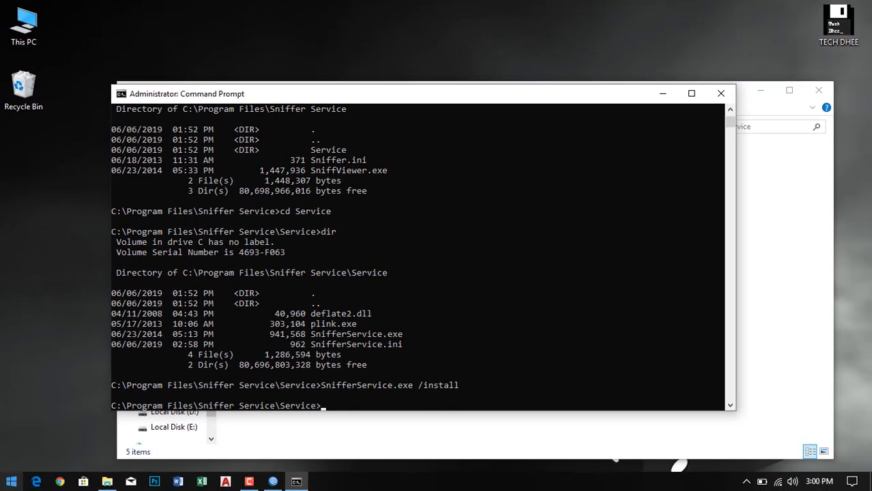
# Open the Services console from Windows search.
pyautogui.press('super')
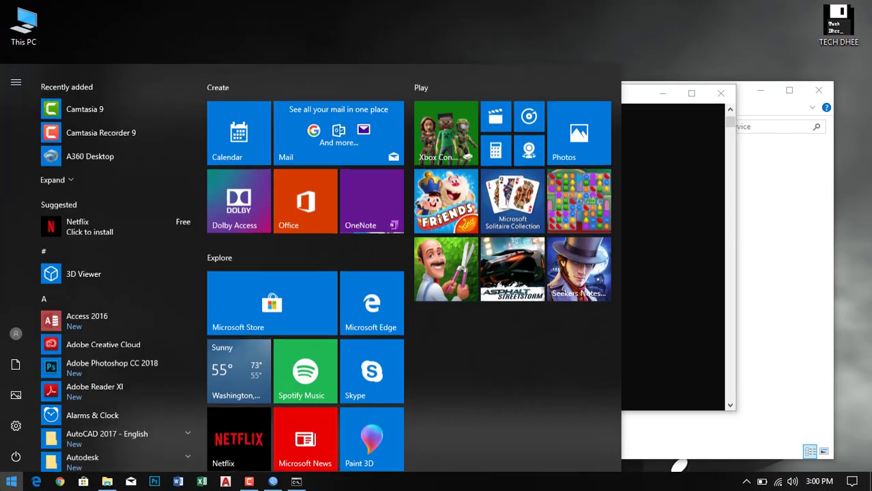
pyautogui.write('vi')
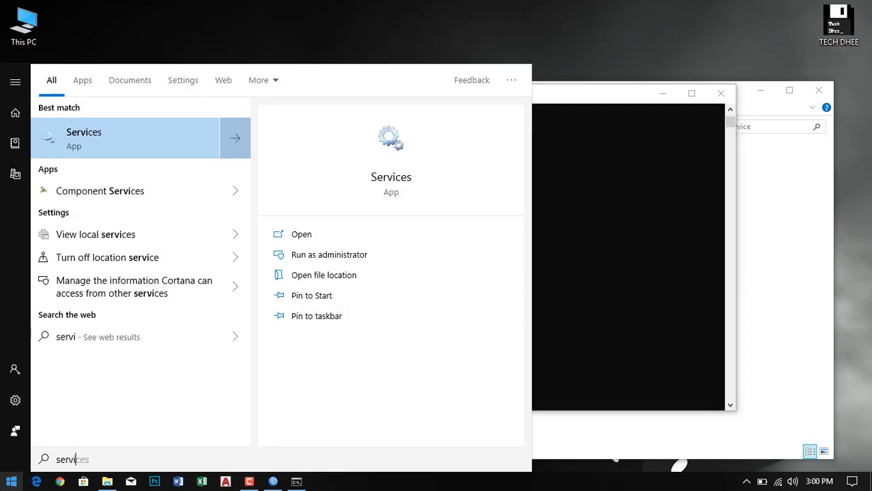
pyautogui.click(125, 135)
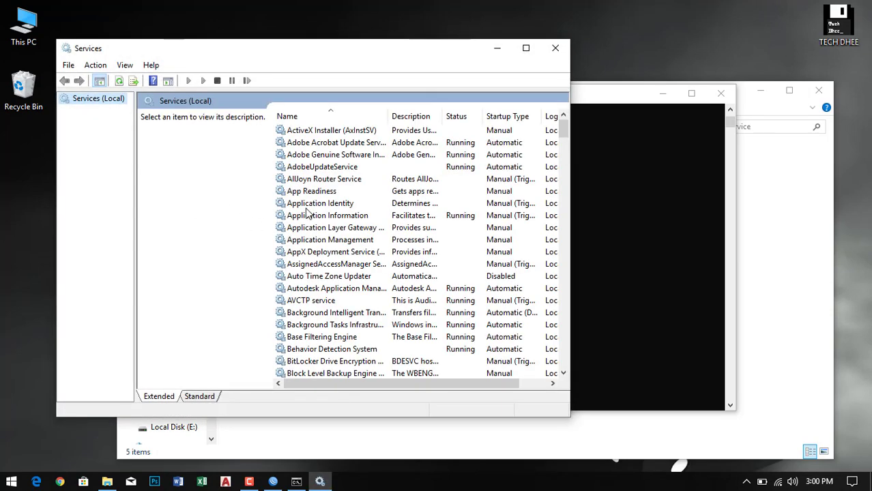
# Start the Sniffer service, confirm it shows Running, and close Services.
pyautogui.click(306, 207)
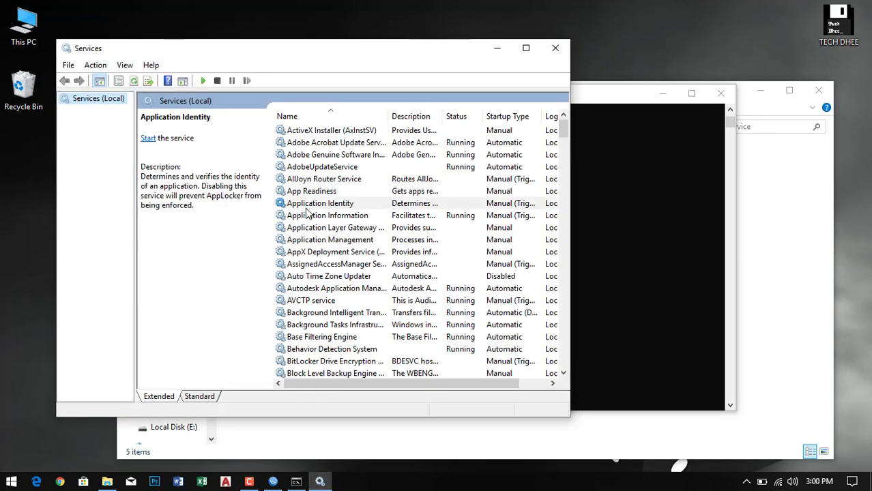
pyautogui.press('s')
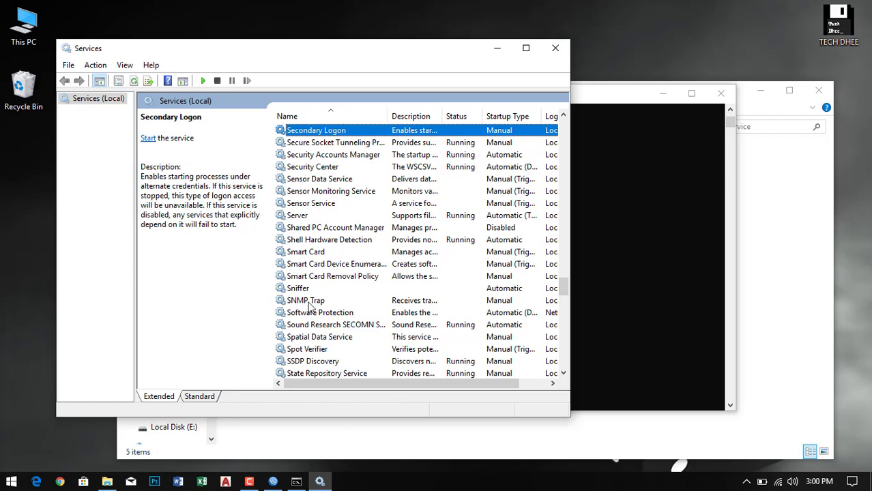
pyautogui.click(303, 290)
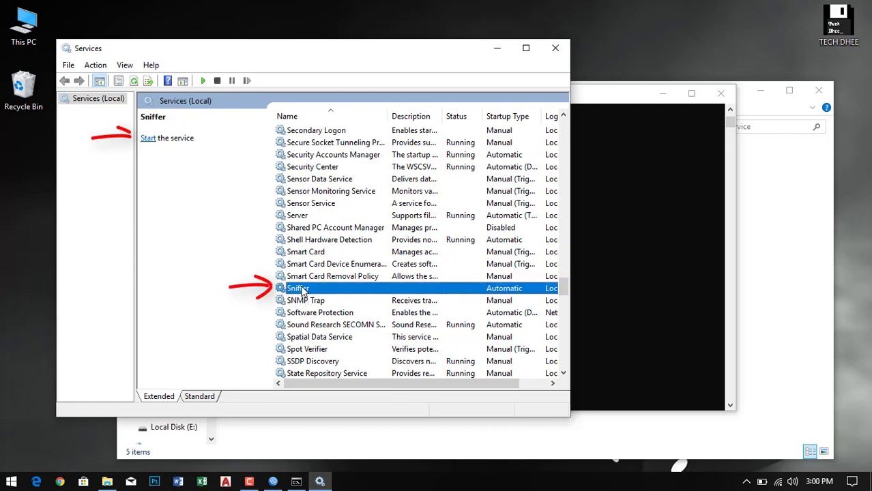
pyautogui.click(148, 138)
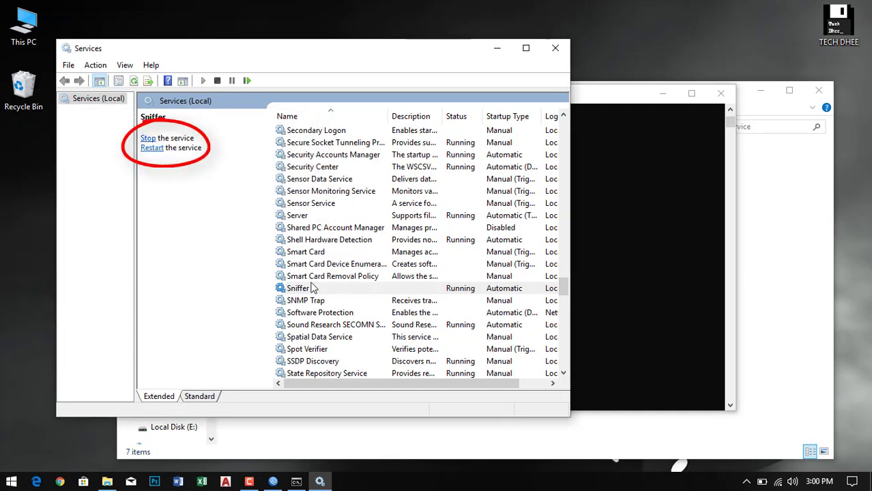
pyautogui.click(462, 291)
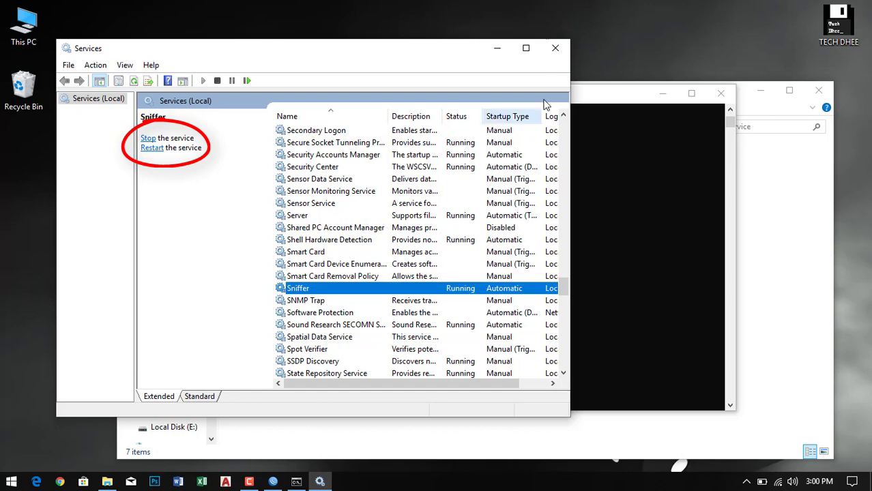
pyautogui.click(556, 48)
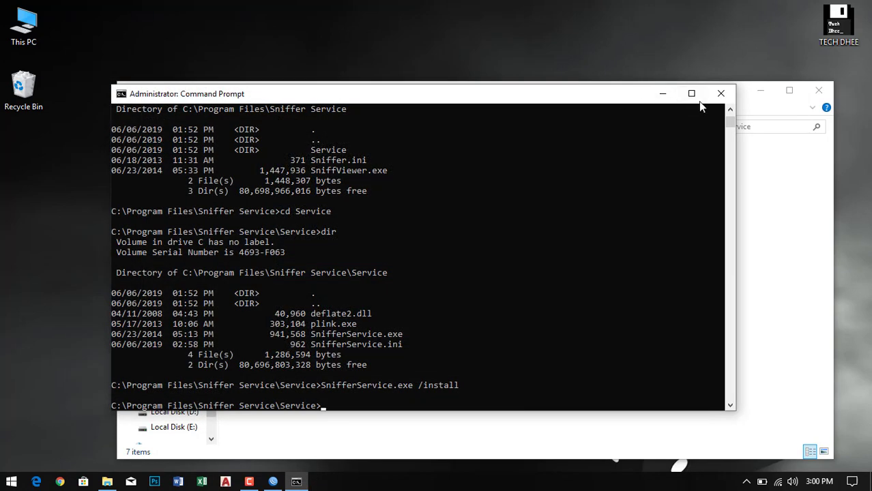
# Launch SniffViewer from the Sniffer Service folder as administrator and sort devices by Recv Speed.
pyautogui.click(718, 93)
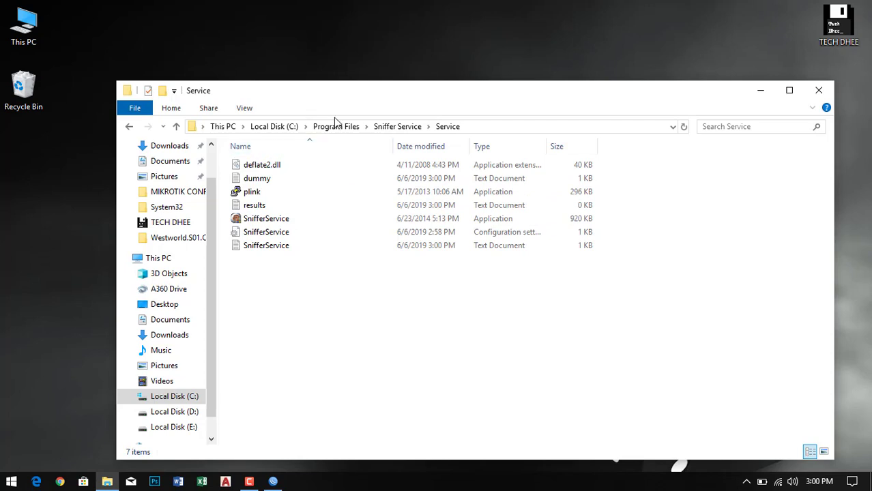
pyautogui.click(387, 127)
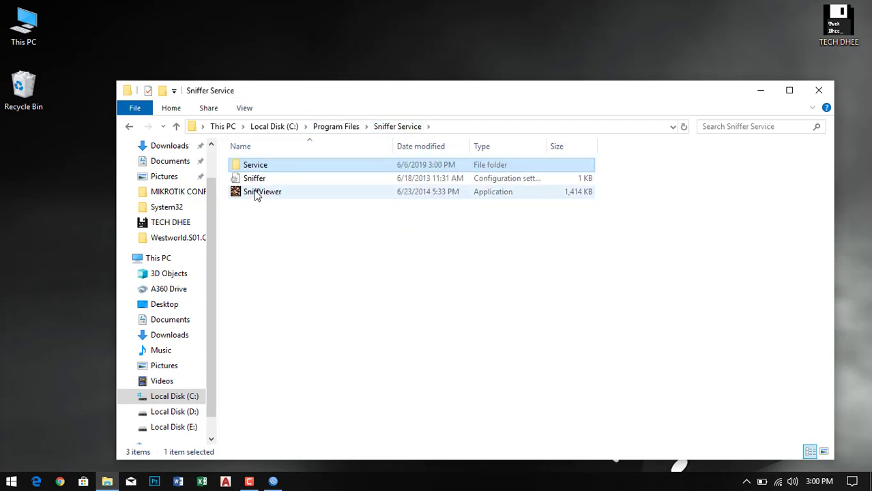
pyautogui.rightClick(256, 195)
pyautogui.click(303, 183)
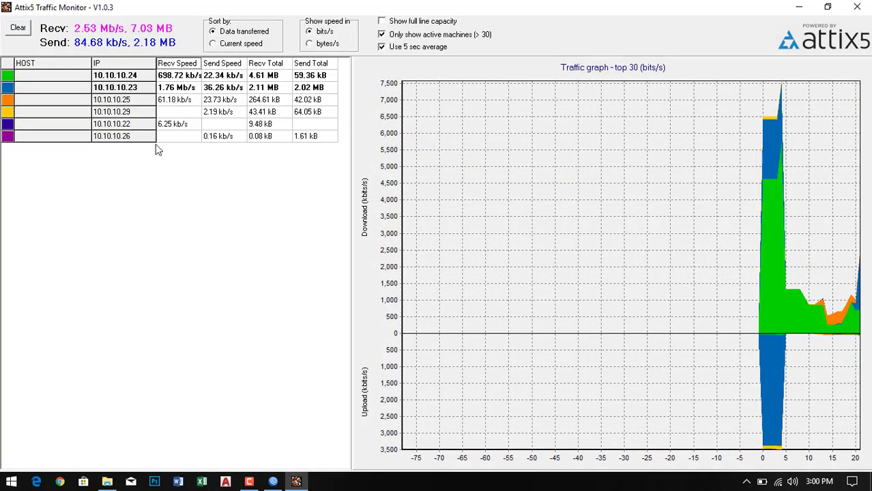
pyautogui.click(186, 67)
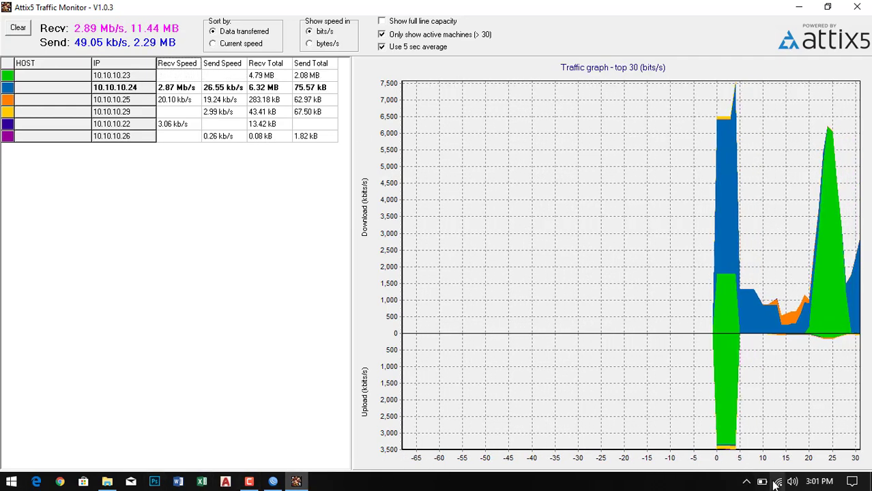
# Run ipconfig in a new Command Prompt and mark this computer's IPv4 address 10.10.10.29.
pyautogui.press('super+r')
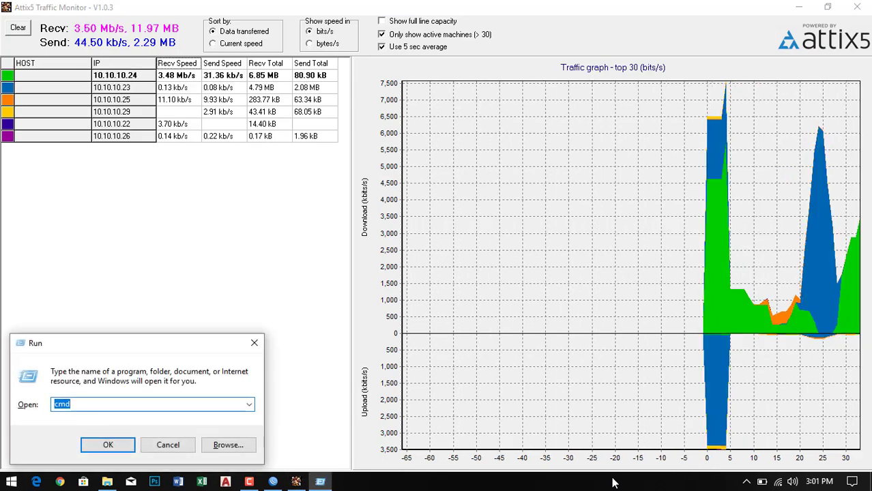
pyautogui.press('Return')
pyautogui.write('ipco')
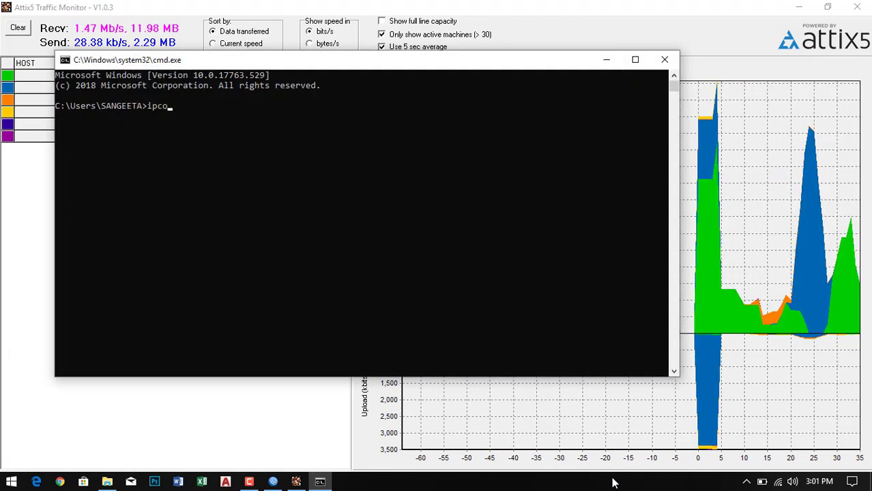
pyautogui.write('nfig')
pyautogui.press('Return')
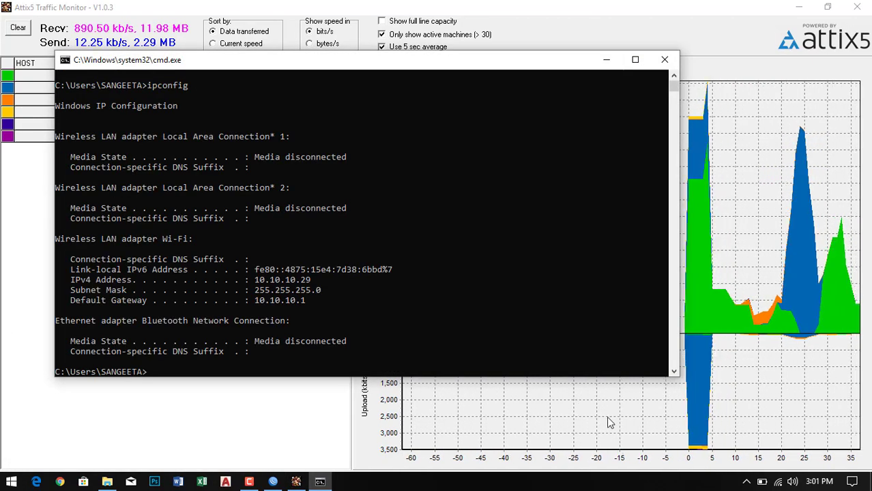
pyautogui.moveTo(250, 276); pyautogui.dragTo(314, 280)
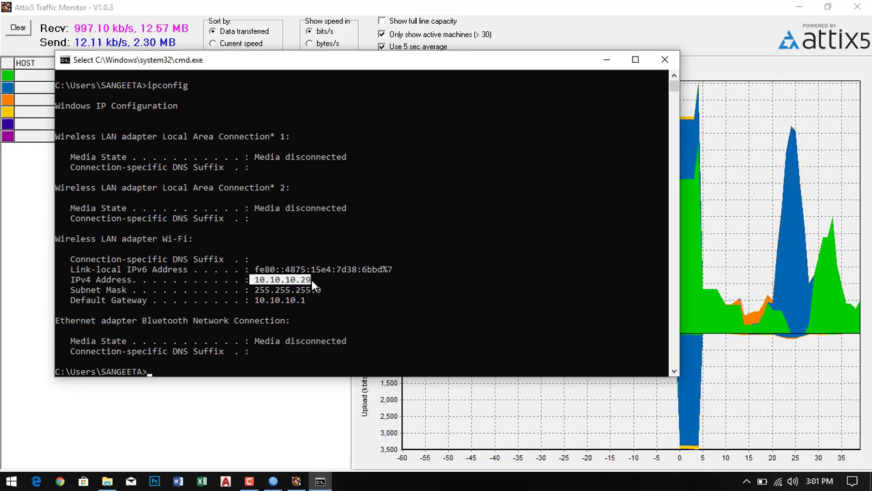
pyautogui.moveTo(295, 62); pyautogui.dragTo(299, 197)
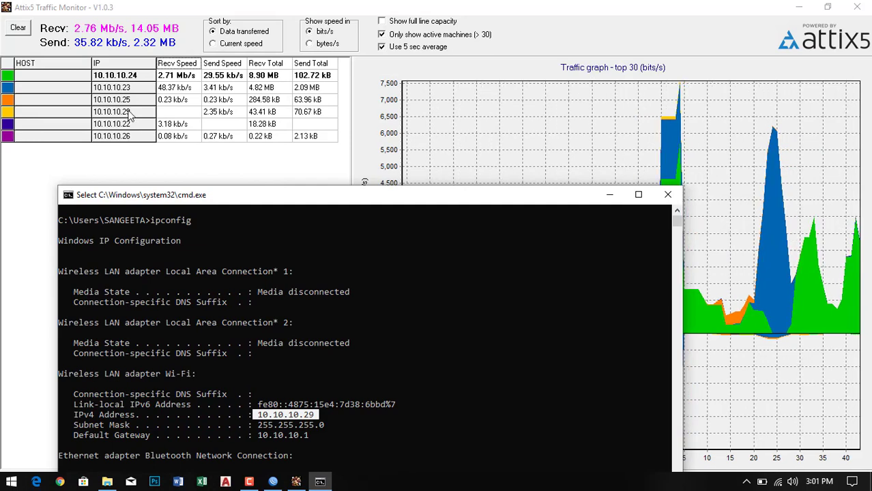
pyautogui.click(133, 116)
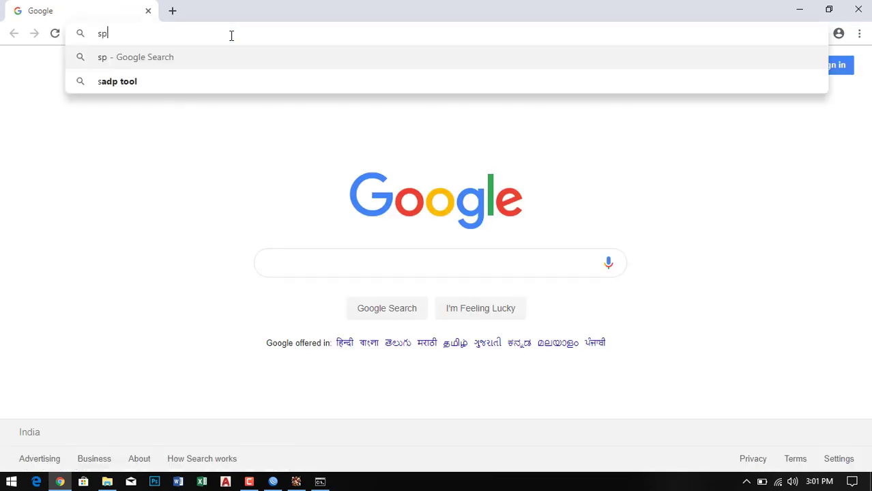
# Search speedtest, open Speedtest by Ookla, and snap Chrome to the screen's right half.
pyautogui.write('eedtest')
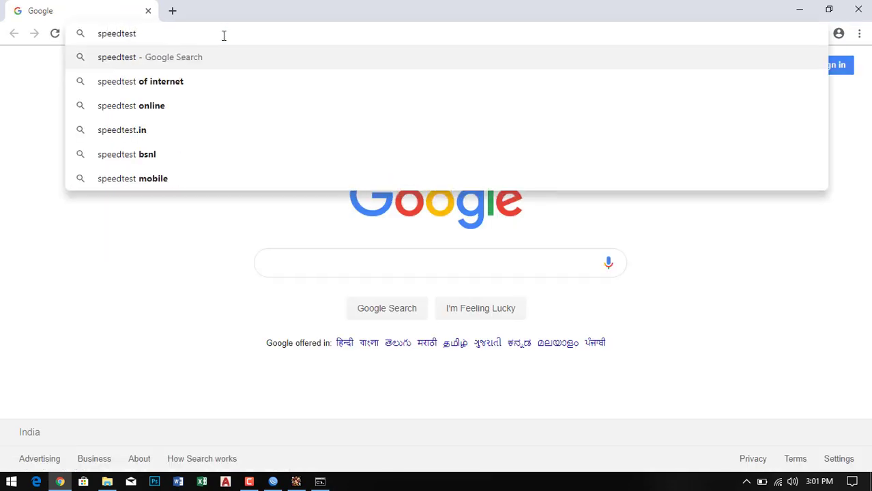
pyautogui.press('Return')
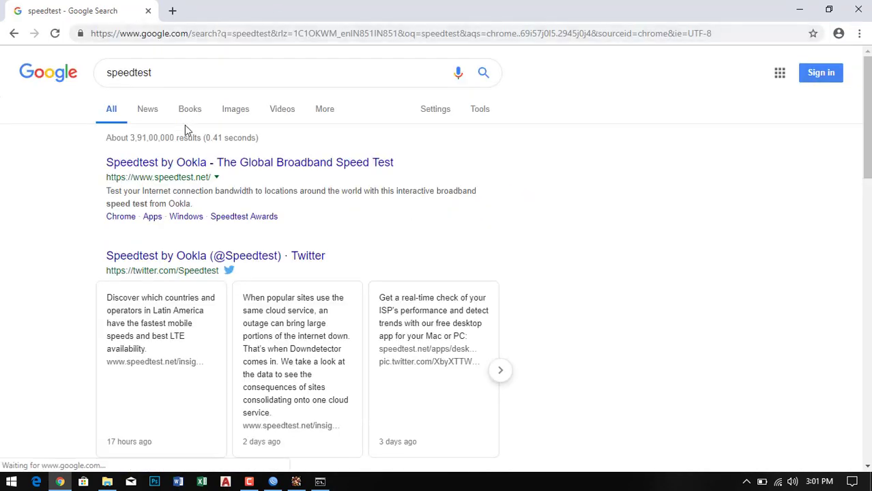
pyautogui.click(176, 164)
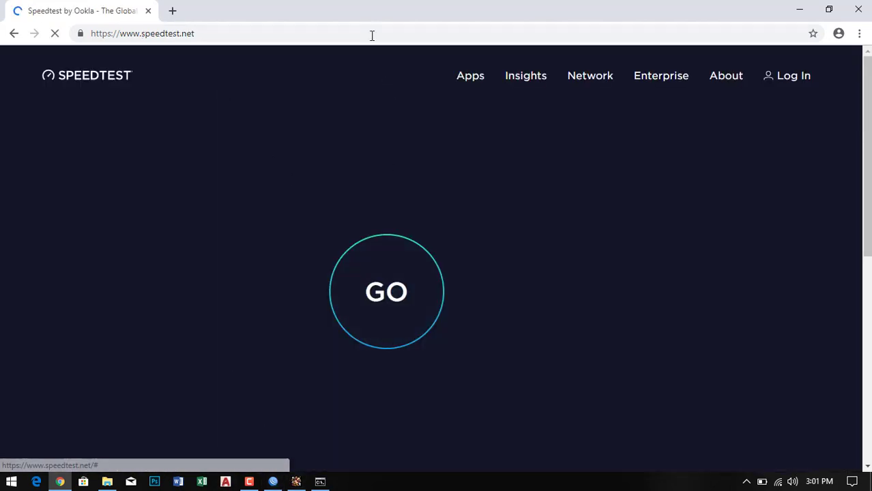
pyautogui.moveTo(364, 4); pyautogui.dragTo(334, 156)
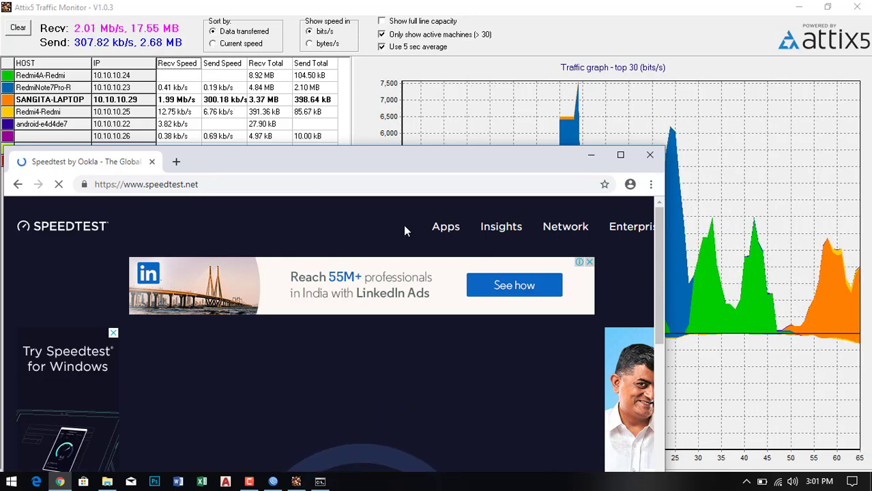
pyautogui.moveTo(385, 157); pyautogui.dragTo(870, 20)
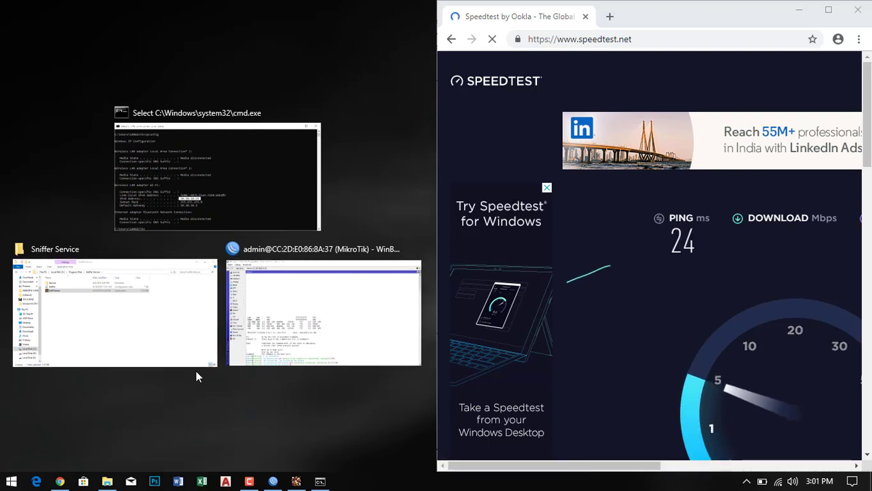
# Switch between the Attix5 traffic monitor and the Speedtest page, and scroll through the test results.
pyautogui.click(296, 482)
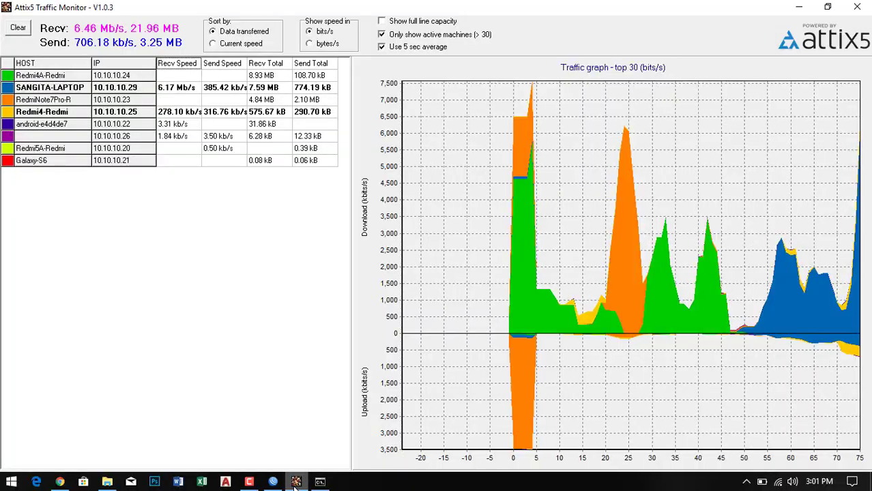
pyautogui.click(60, 481)
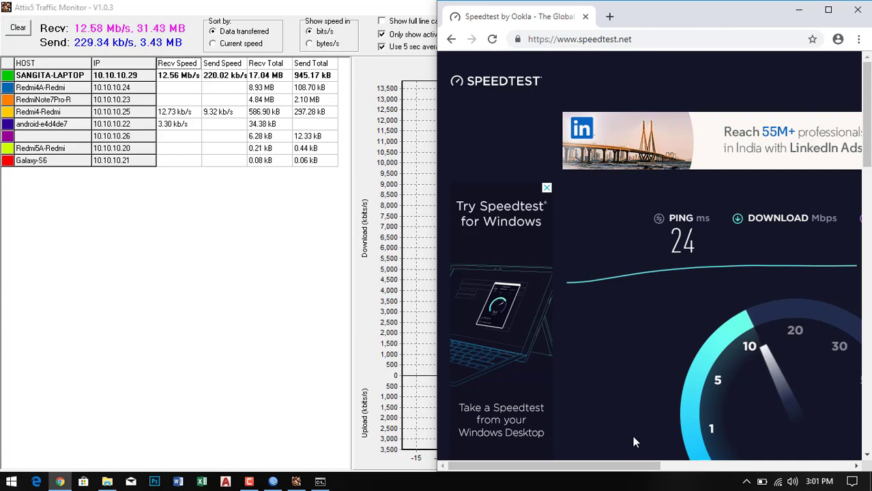
pyautogui.moveTo(635, 464); pyautogui.dragTo(718, 465)
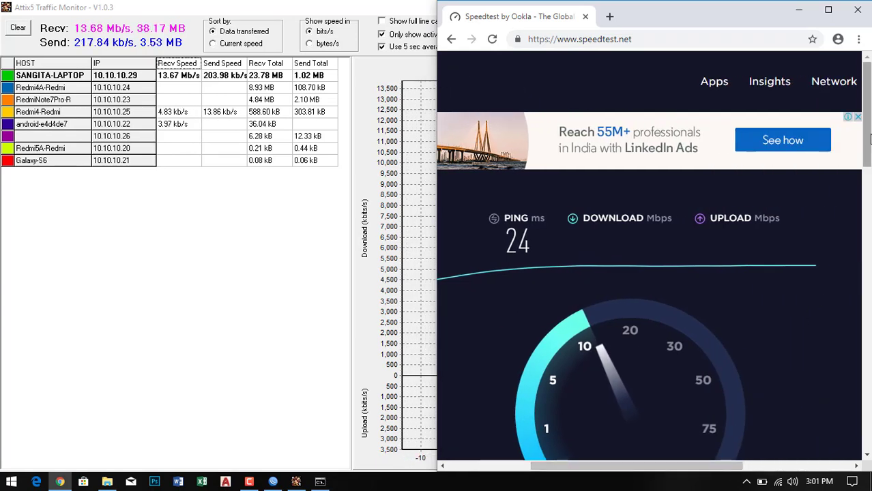
pyautogui.moveTo(868, 140); pyautogui.dragTo(870, 192)
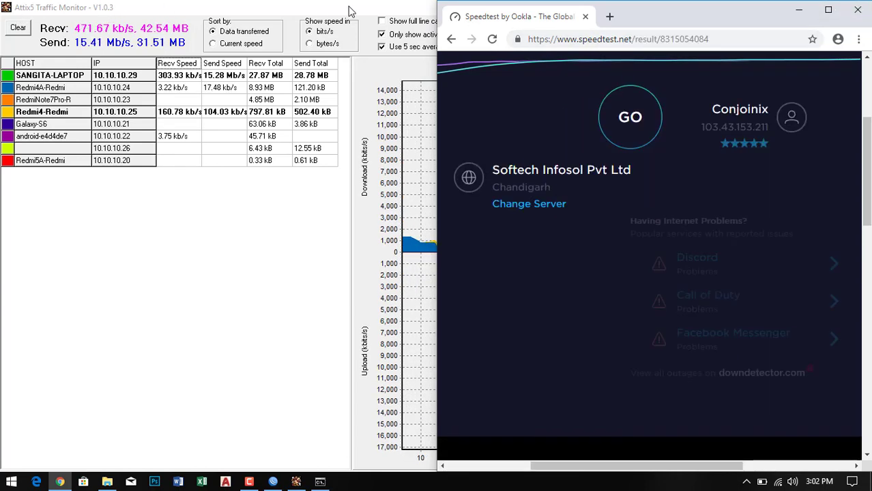
# Close Chrome and inspect SANGITA-LAPTOP's graph peak, near 14,000 kbit/s download and 17,000 kbit/s upload.
pyautogui.click(858, 11)
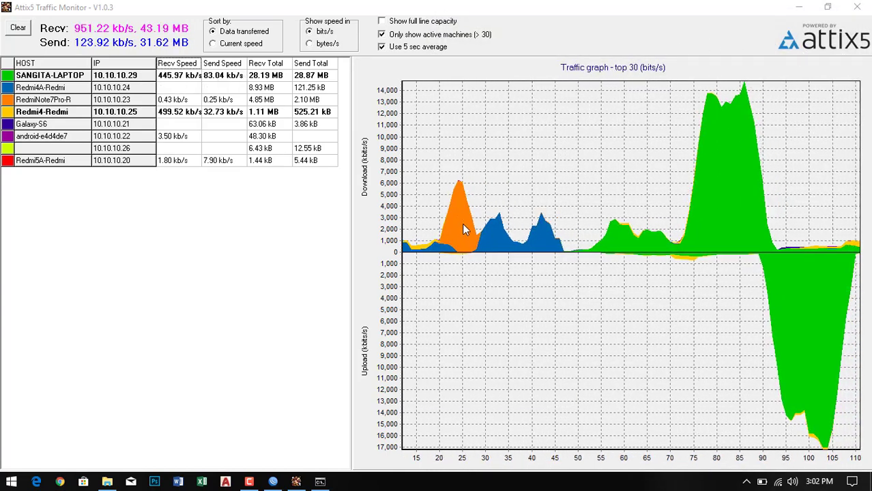
pyautogui.moveTo(750, 177)
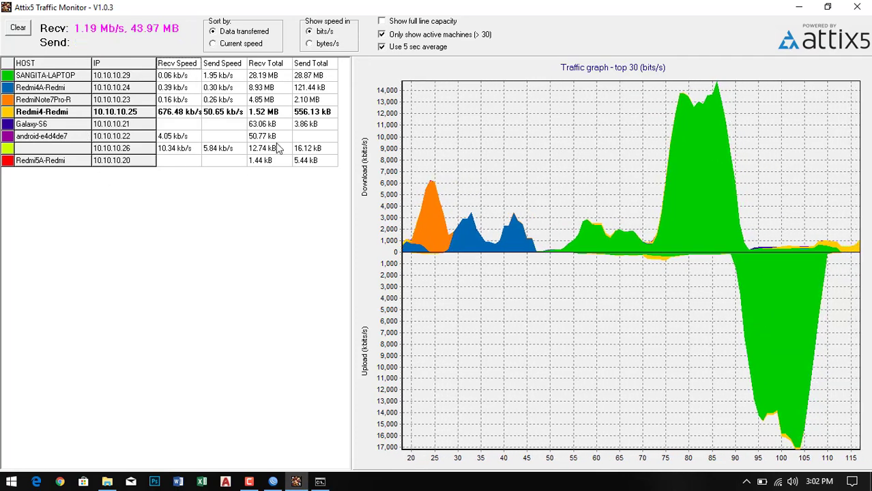
pyautogui.moveTo(705, 129)
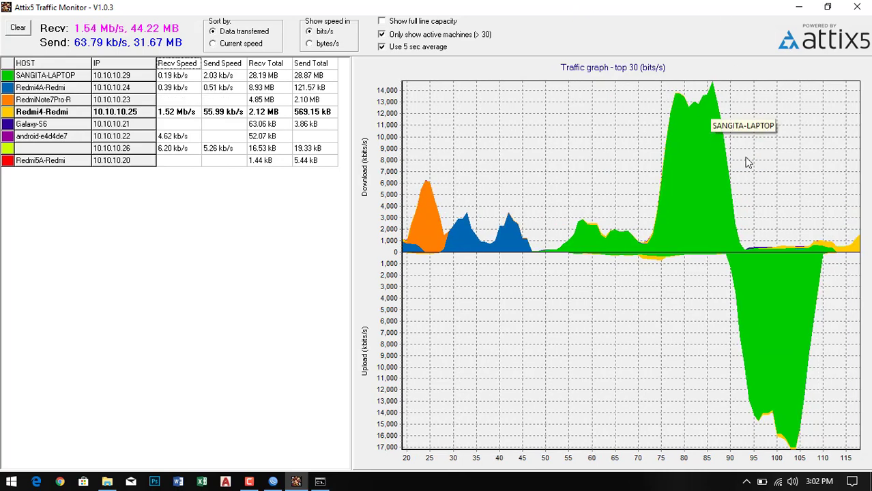